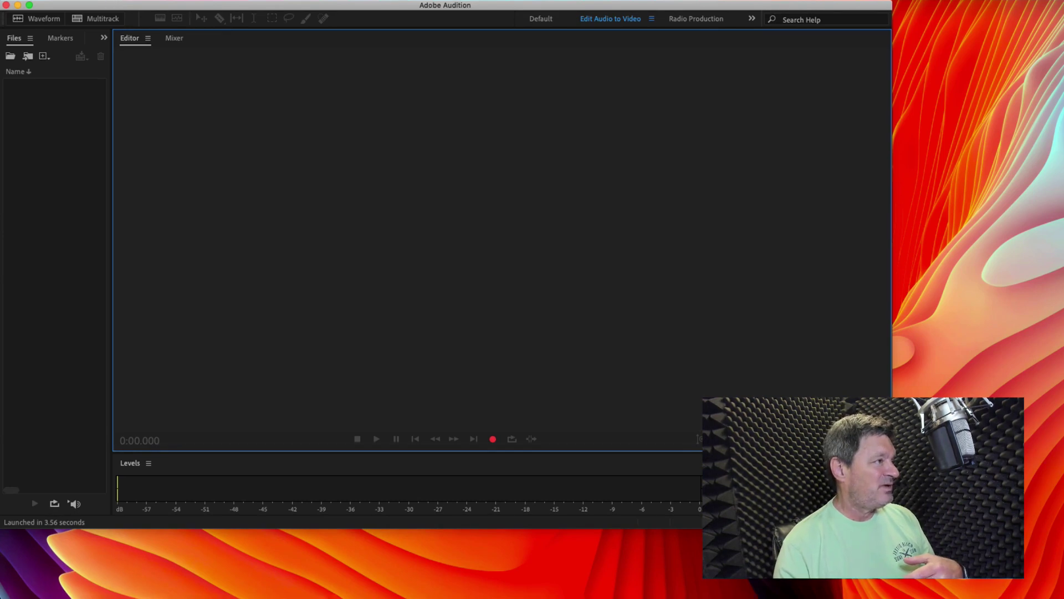
# - Choose Universal Audio Thunderbolt as both the default input and default output in the audio hardware preferences, and confirm
pyautogui.click(122, 0)
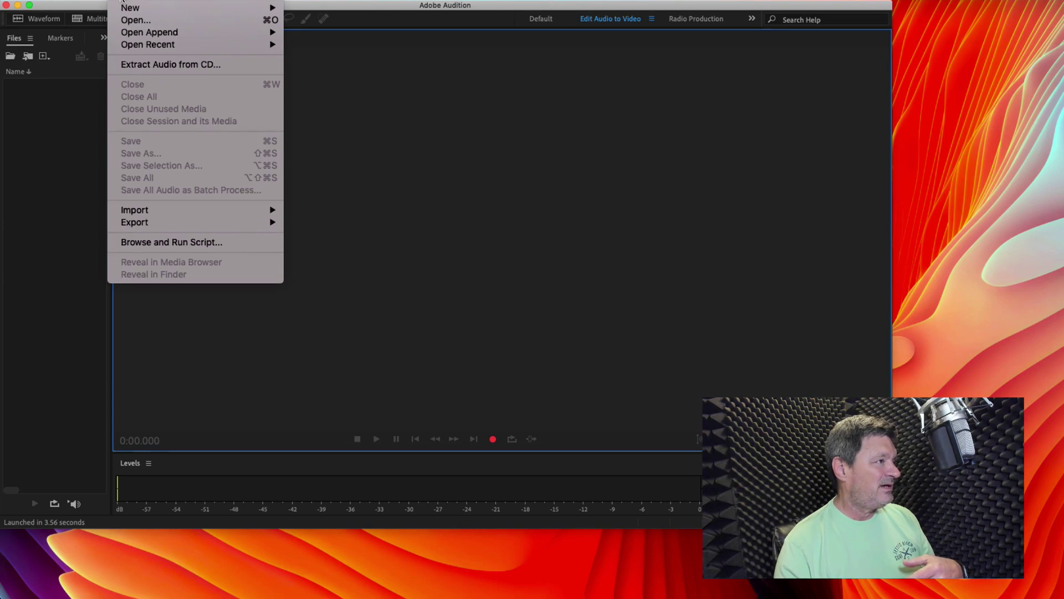
pyautogui.moveTo(89, 0)
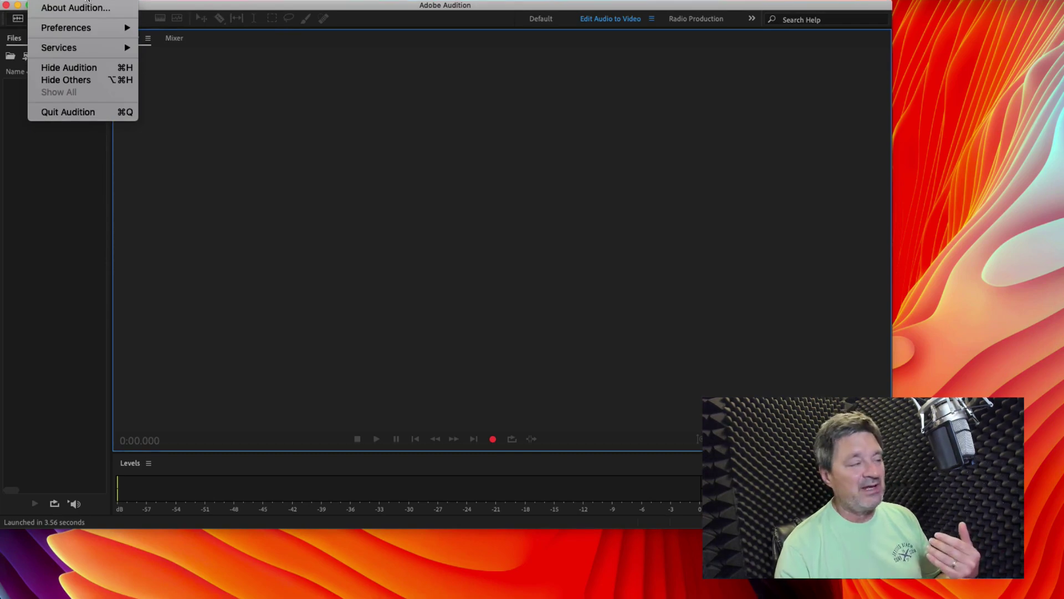
pyautogui.moveTo(87, 28)
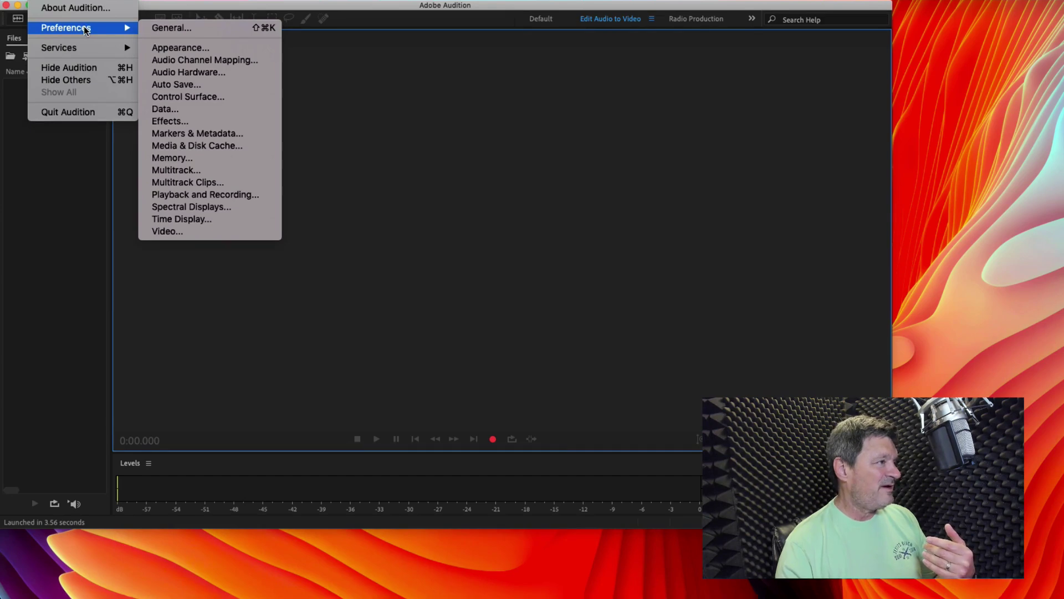
pyautogui.click(192, 72)
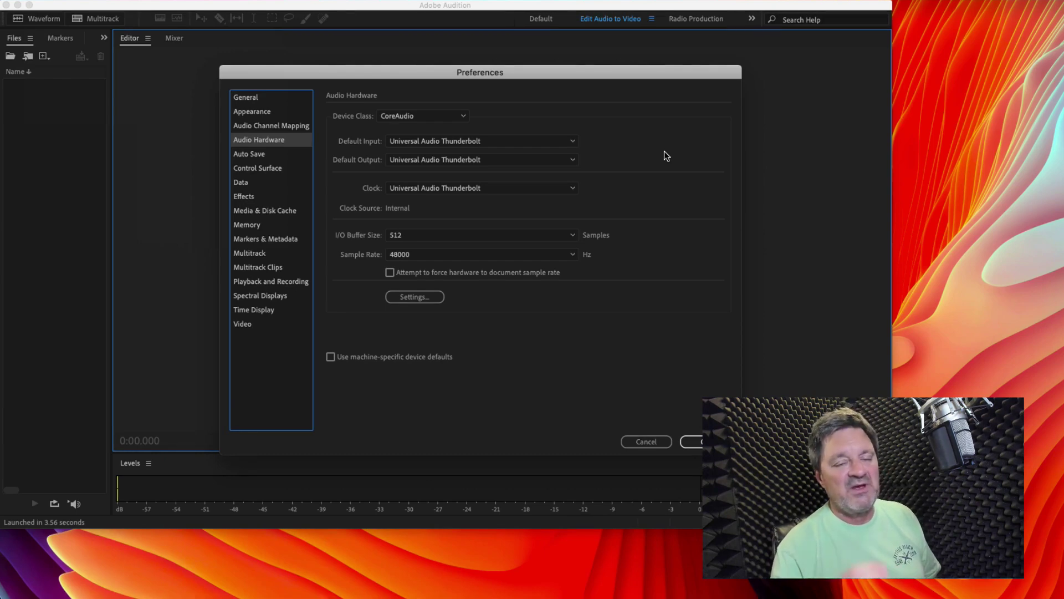
pyautogui.click(573, 141)
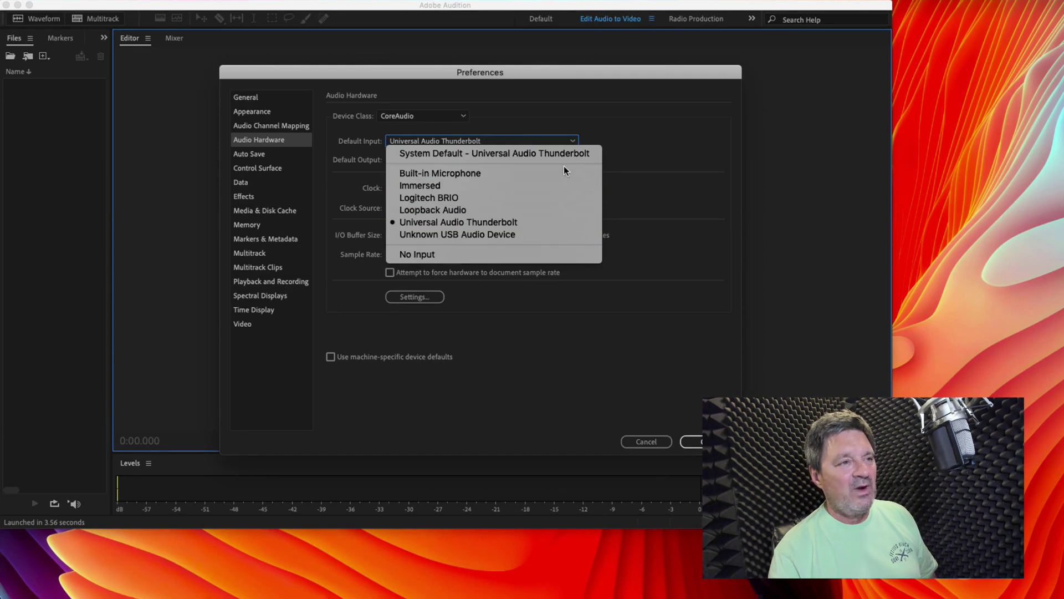
pyautogui.click(503, 222)
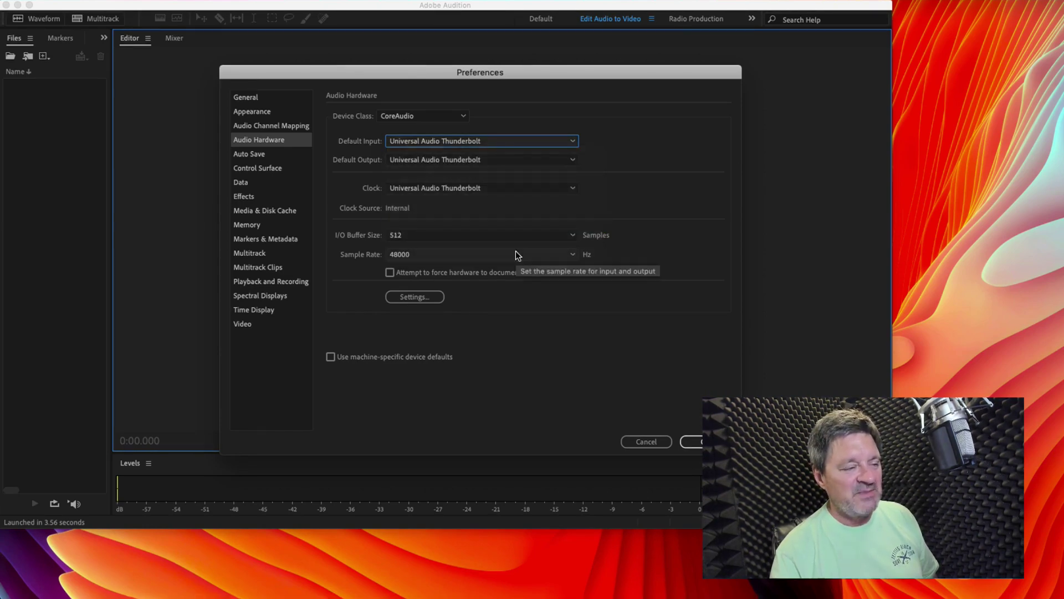
pyautogui.click(573, 161)
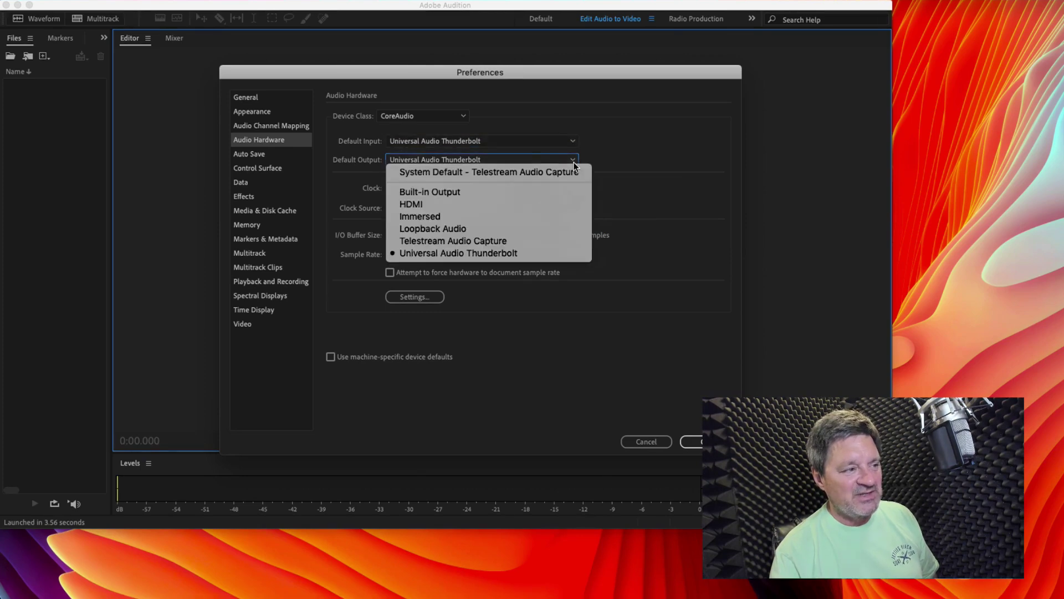
pyautogui.click(507, 254)
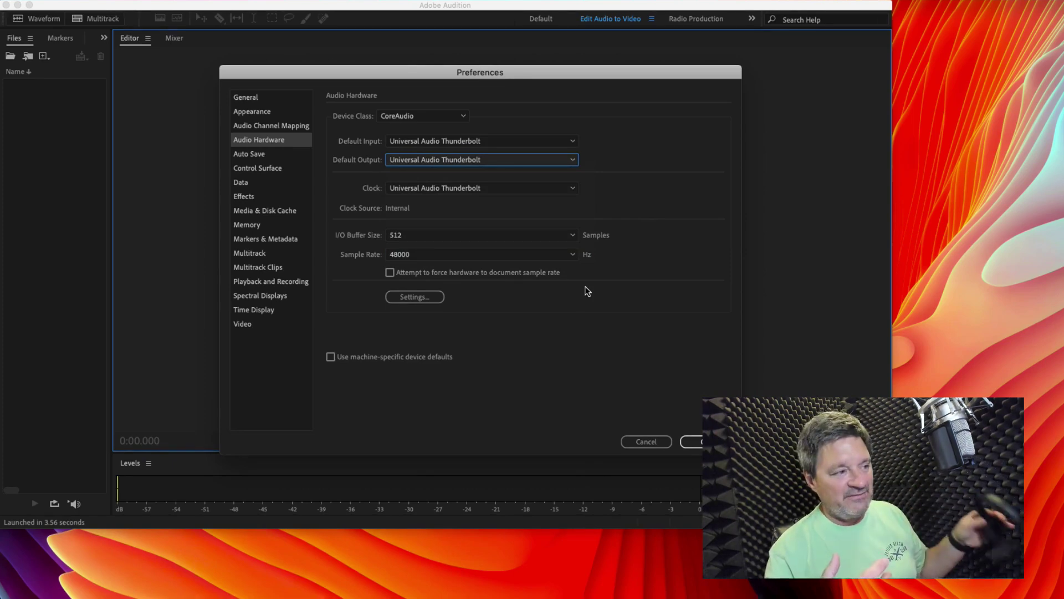
pyautogui.click(716, 441)
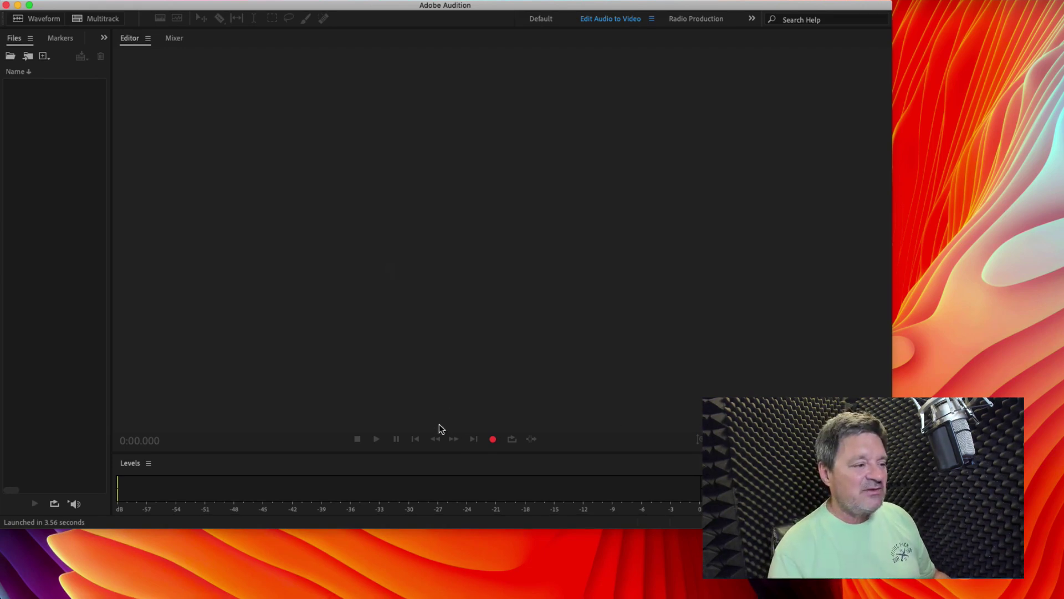
# - Record a trial voice take in a new 48000 Hz, mono, 16-bit audio file and undo the recording
pyautogui.click(493, 440)
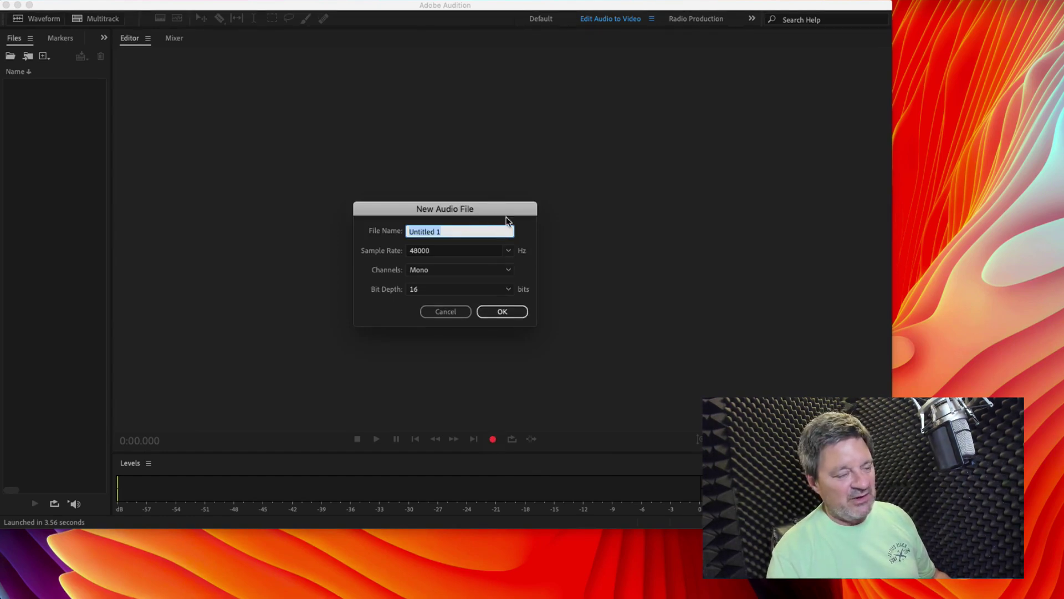
pyautogui.click(510, 315)
pyautogui.hotkey('shift', 'space')
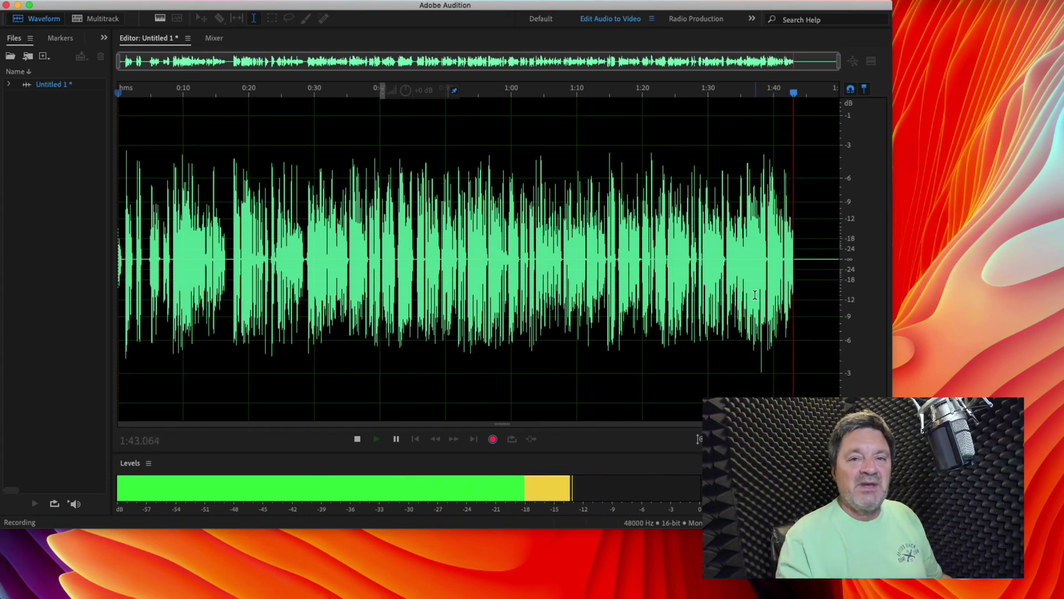
pyautogui.press('space')
pyautogui.press('super+z')
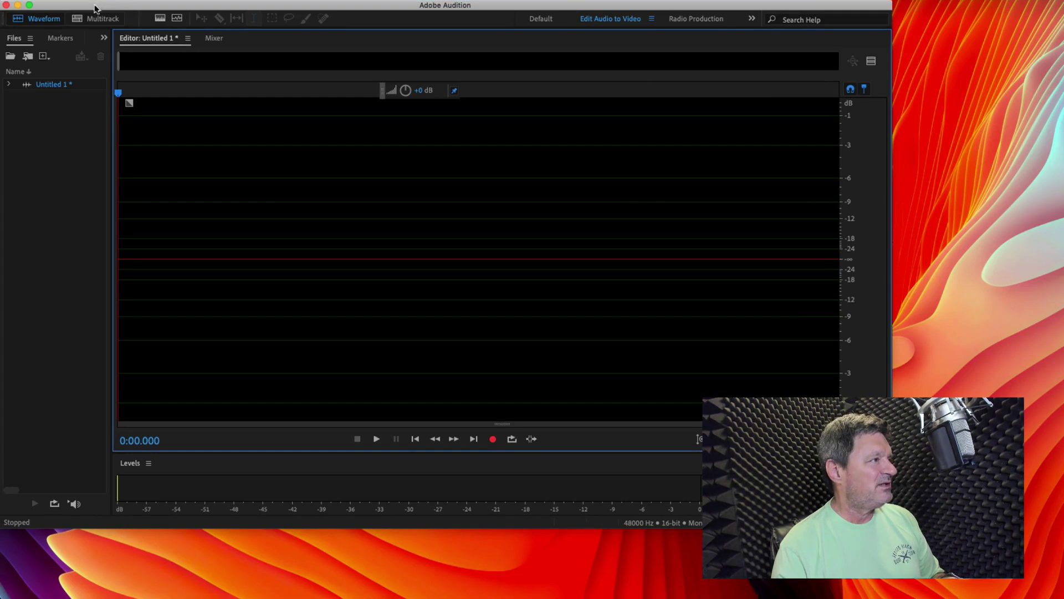
# - Start another new audio file and enter the speaker's full name as its file name
pyautogui.click(125, 0)
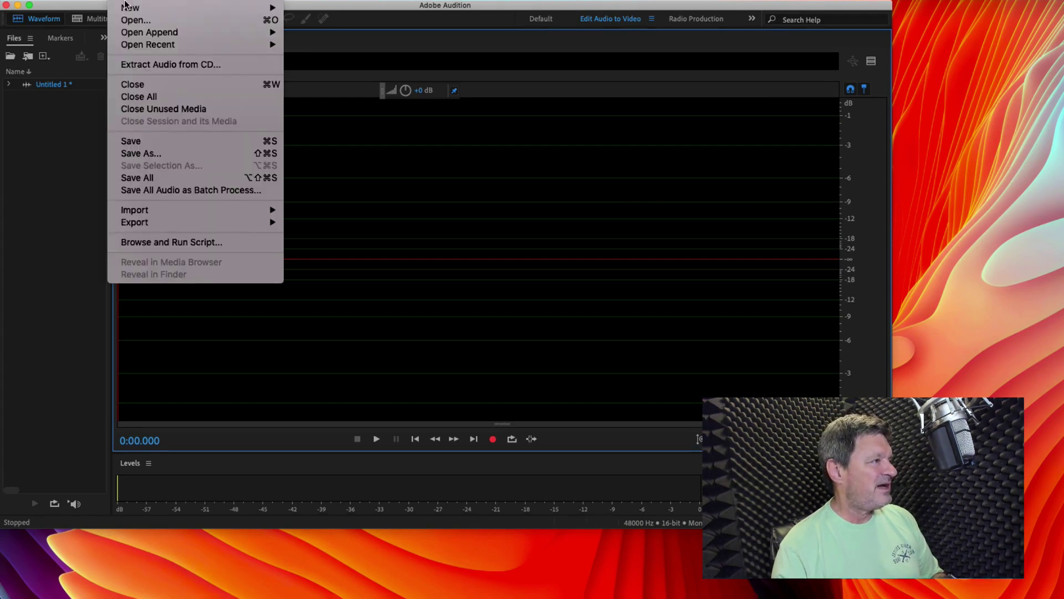
pyautogui.moveTo(128, 7)
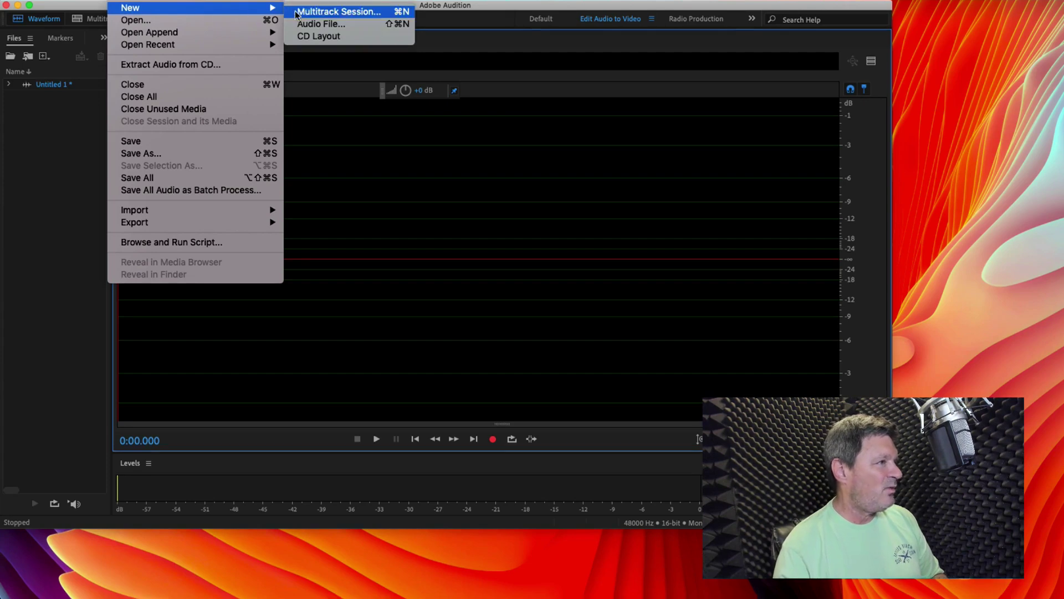
pyautogui.click(332, 25)
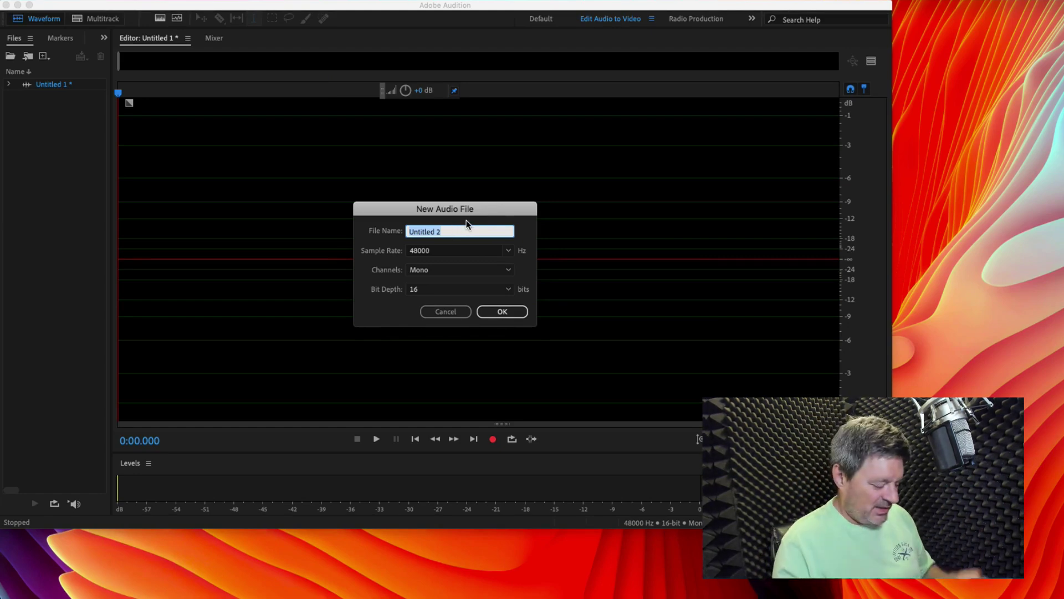
pyautogui.write('Bill ')
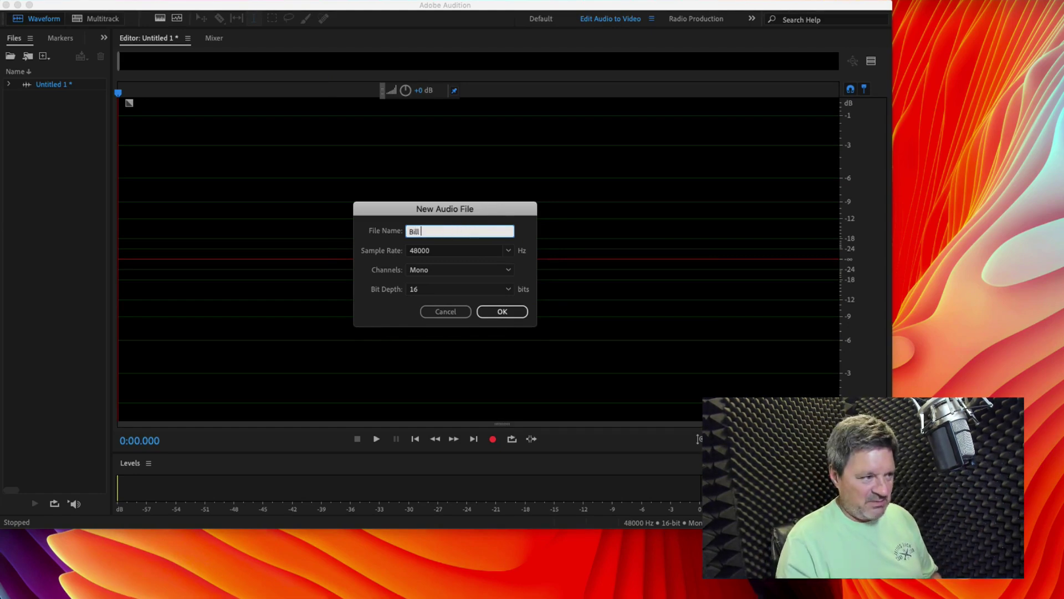
pyautogui.write('DeWees')
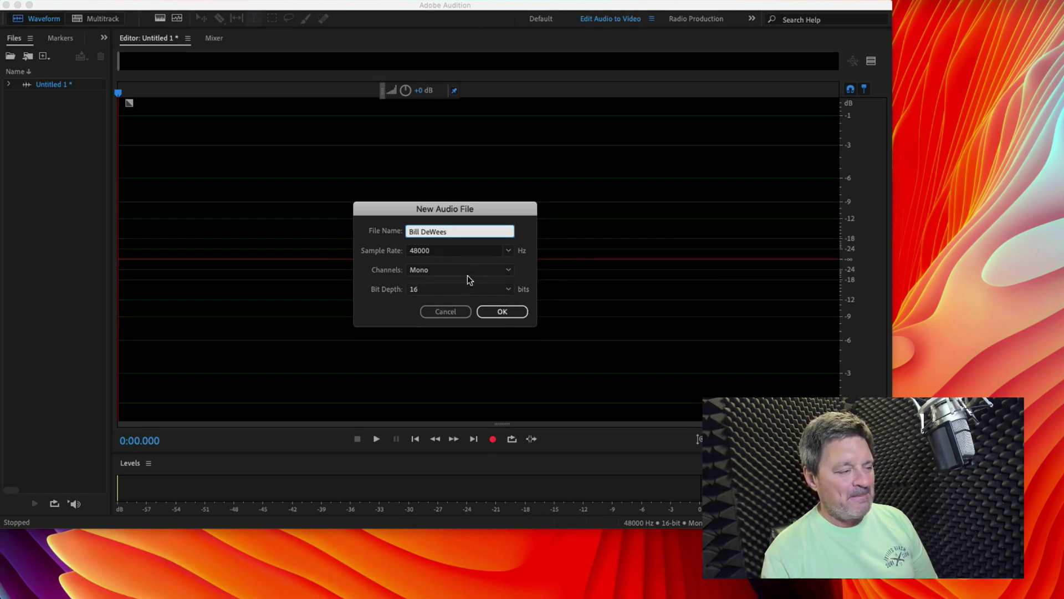
# - Try Stereo channels for the new audio file and switch them back to Mono
pyautogui.click(496, 268)
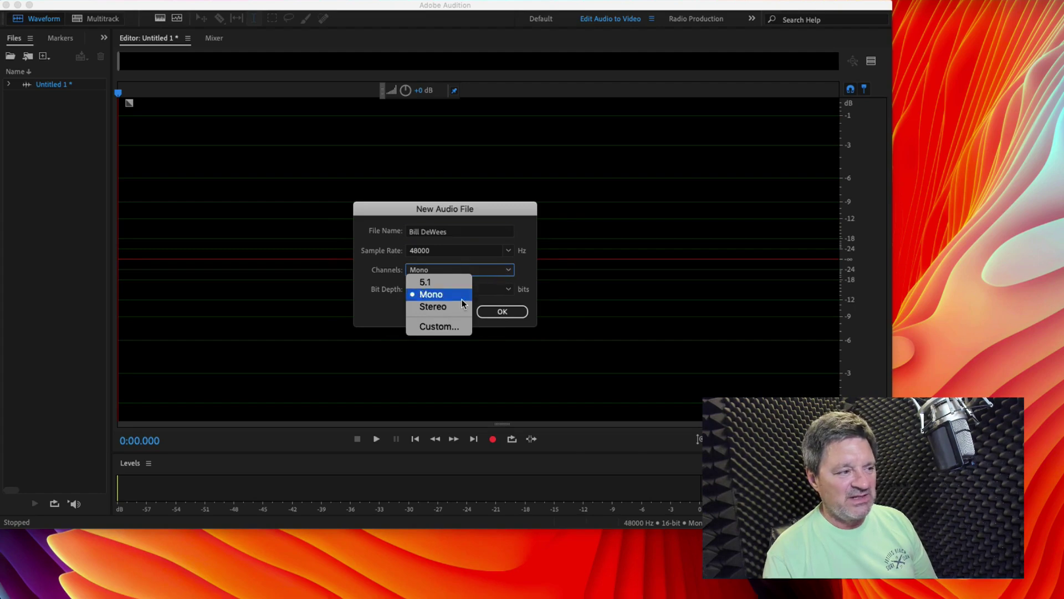
pyautogui.click(443, 305)
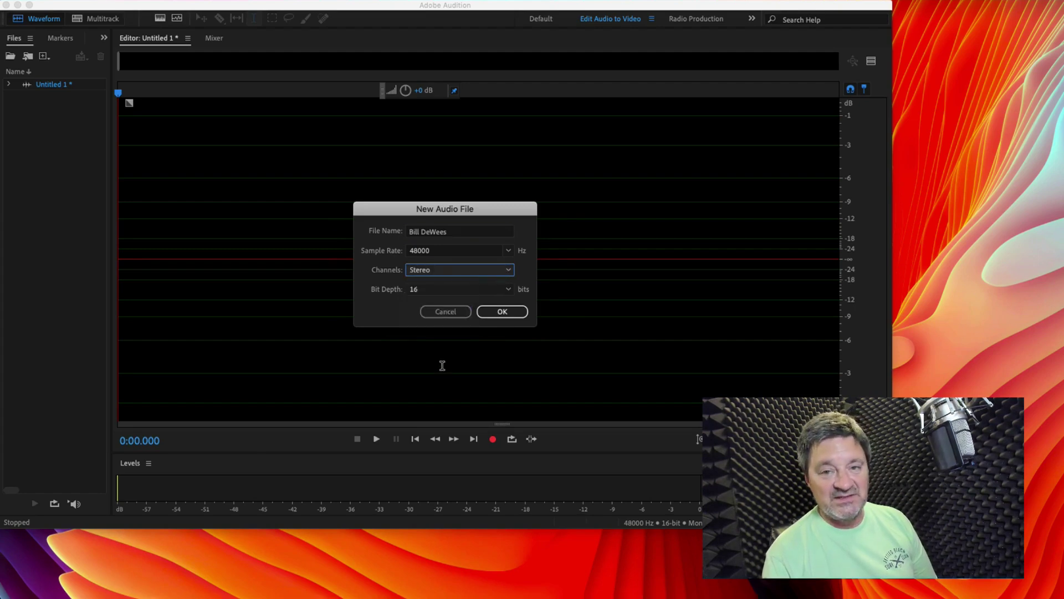
pyautogui.click(500, 270)
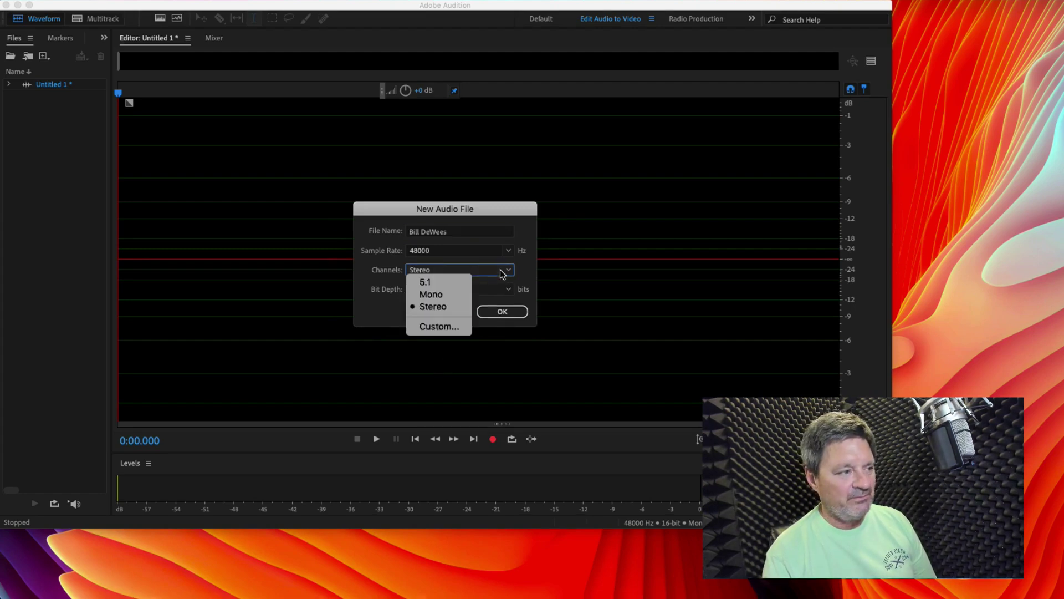
pyautogui.click(458, 293)
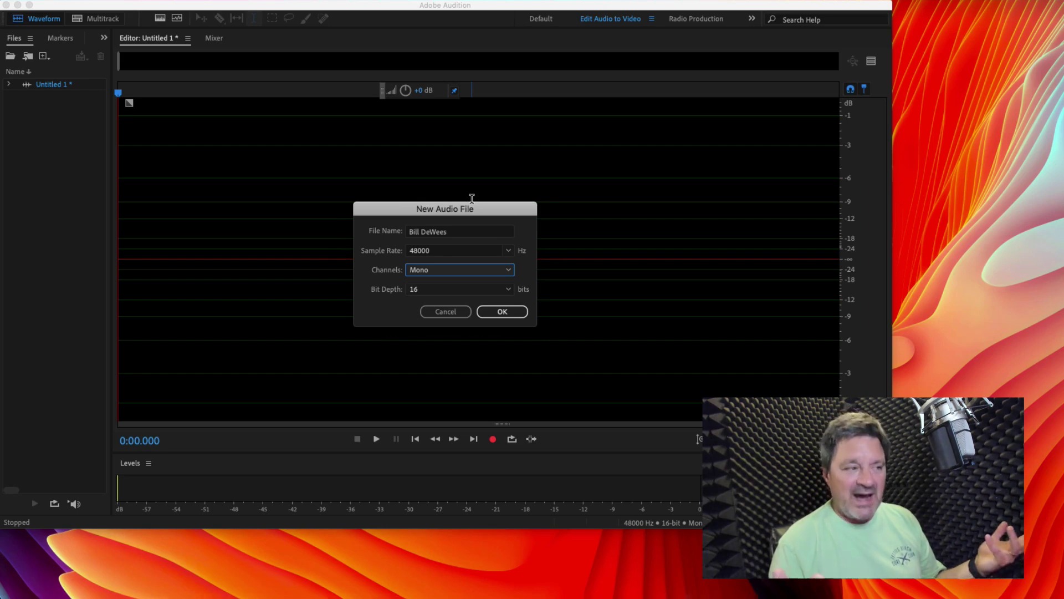
# - Set the new audio file's sample rate to 44100 Hz after trying 48000 Hz for comparison
pyautogui.click(509, 253)
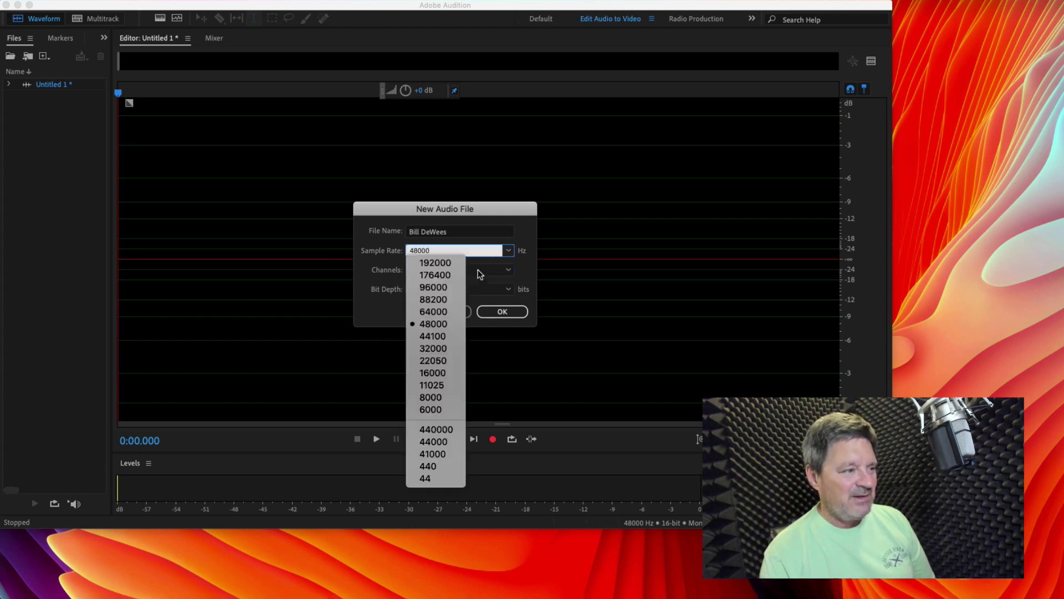
pyautogui.click(436, 336)
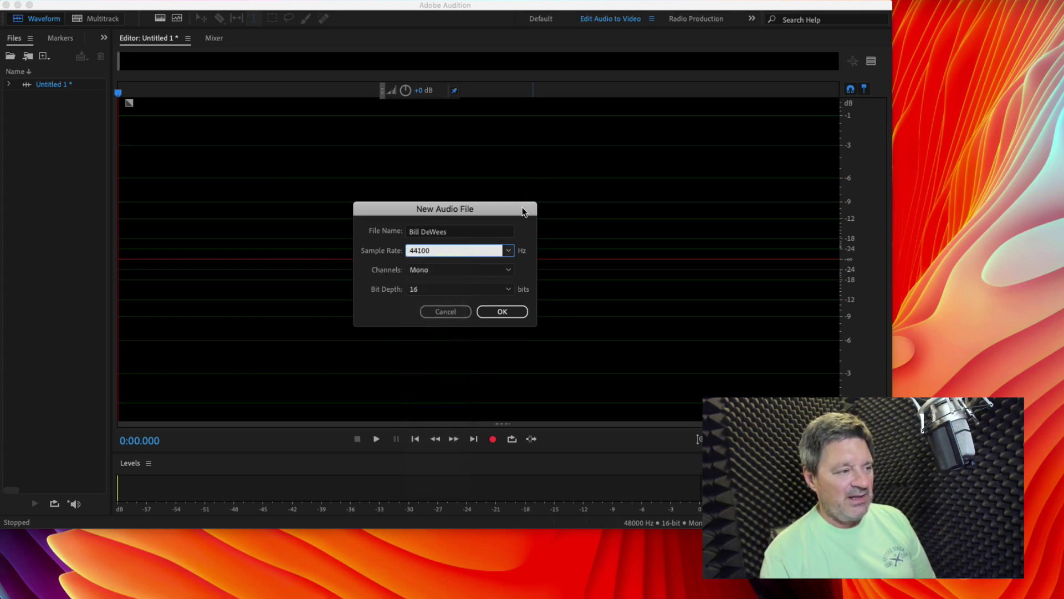
pyautogui.click(509, 252)
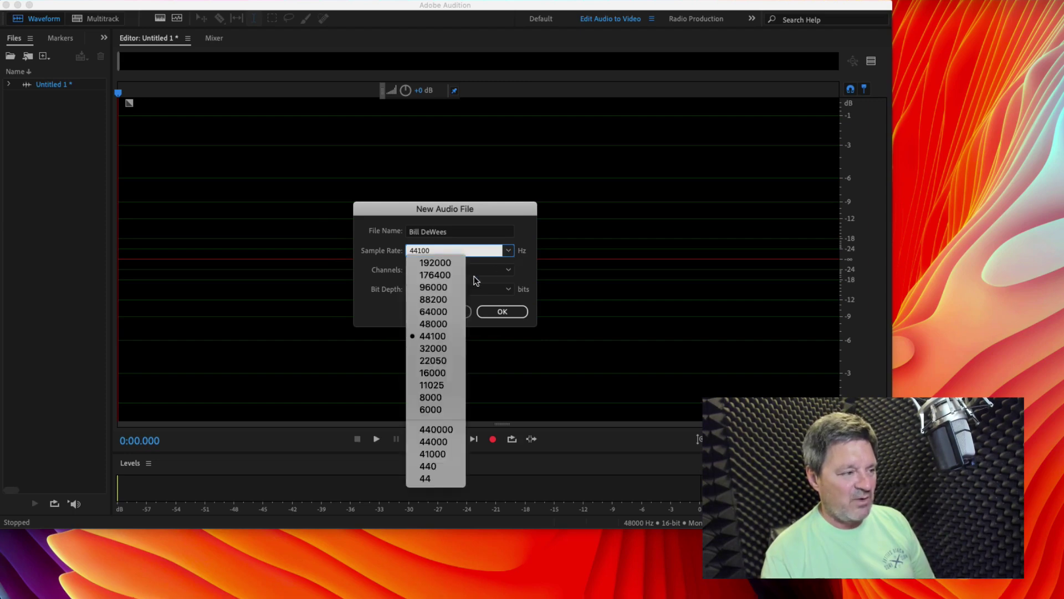
pyautogui.click(447, 323)
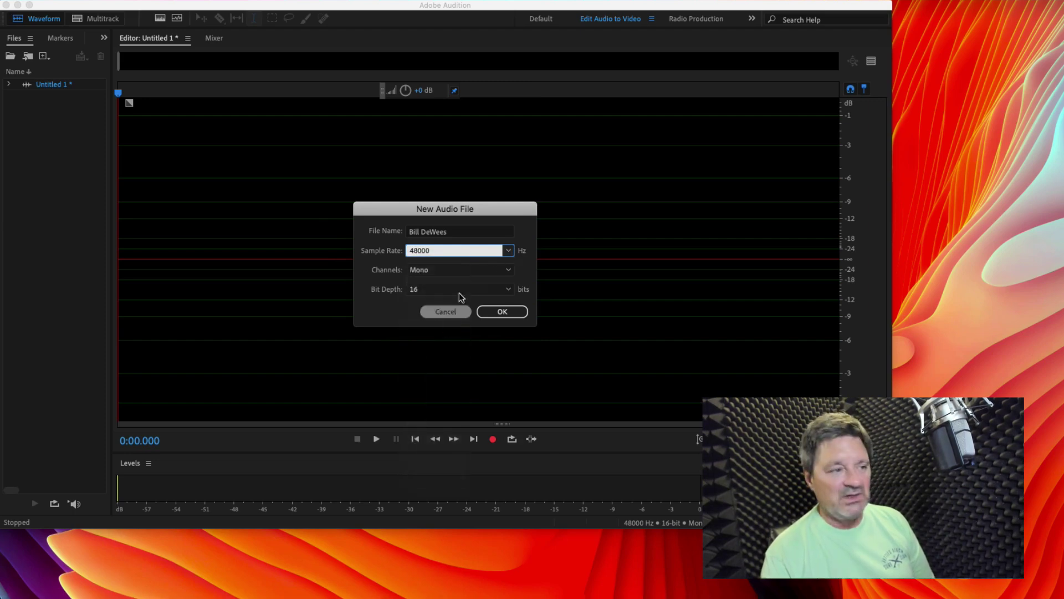
pyautogui.click(509, 252)
pyautogui.click(438, 334)
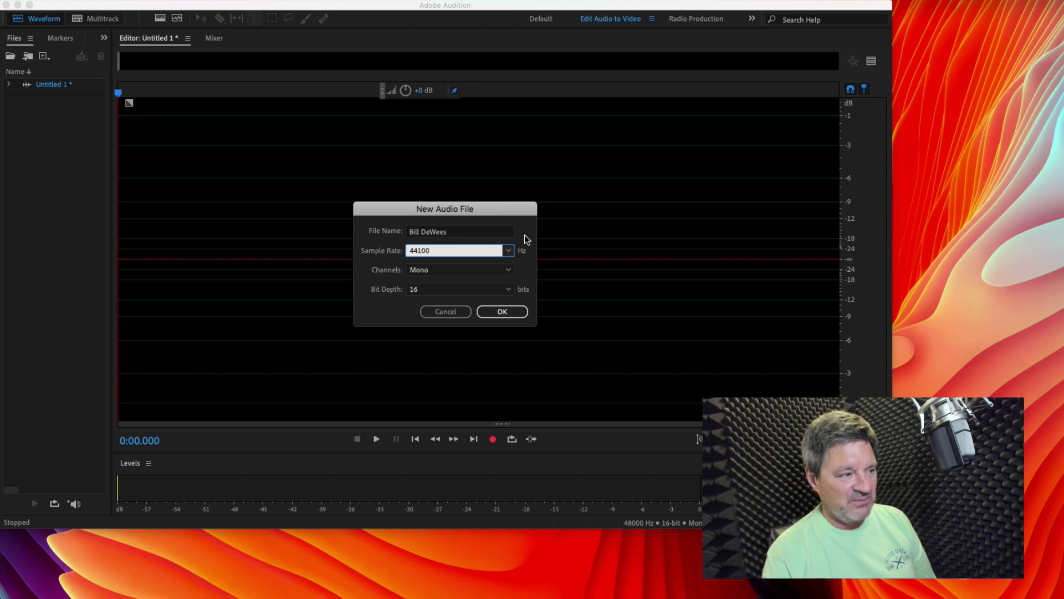
pyautogui.click(509, 250)
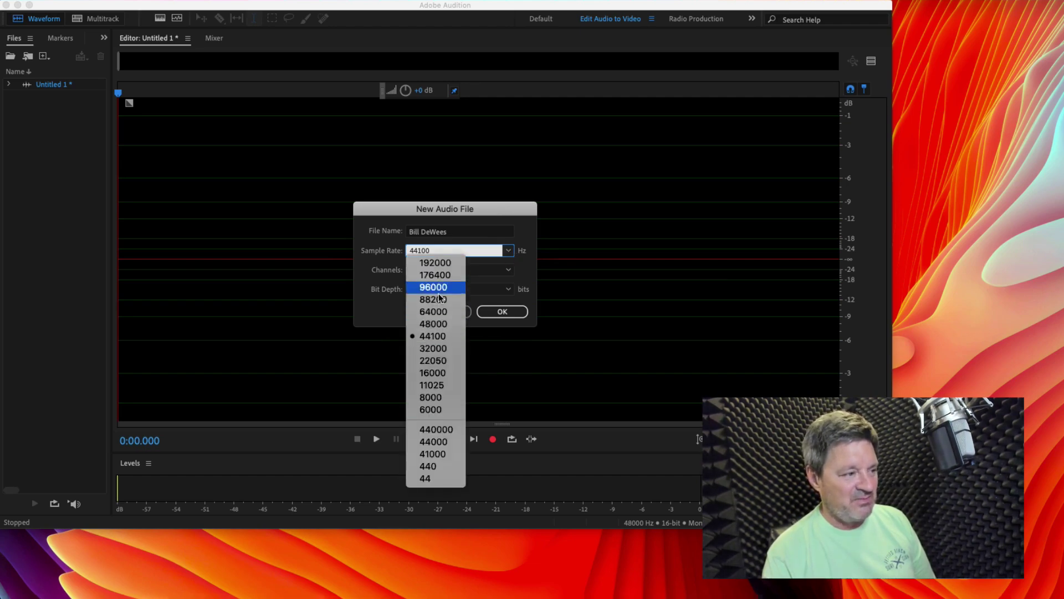
pyautogui.click(437, 340)
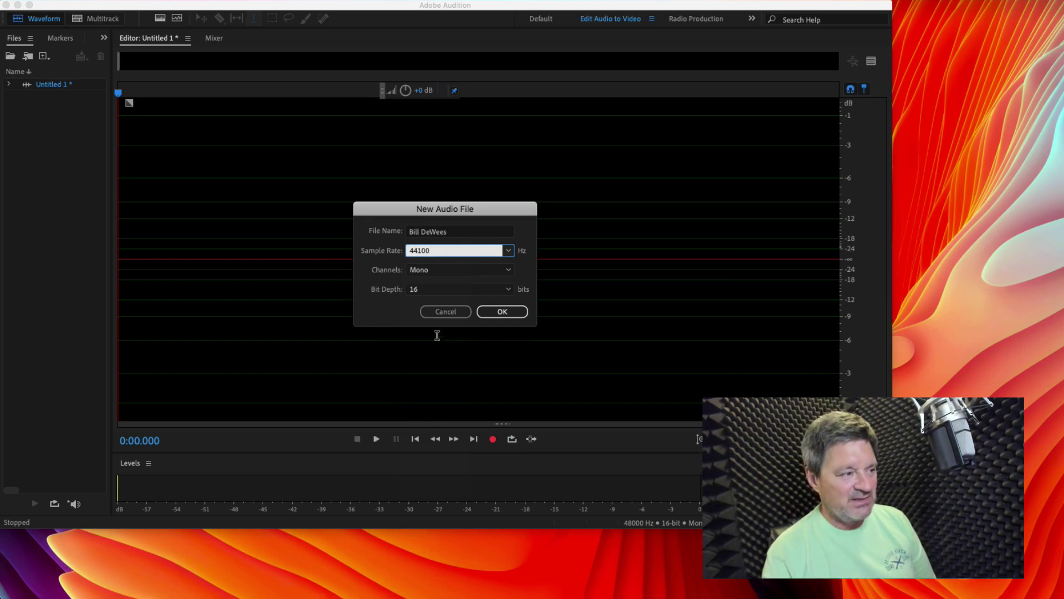
# - Try a 24-bit depth for the new audio file and return it to 16 bits
pyautogui.click(507, 291)
pyautogui.click(451, 314)
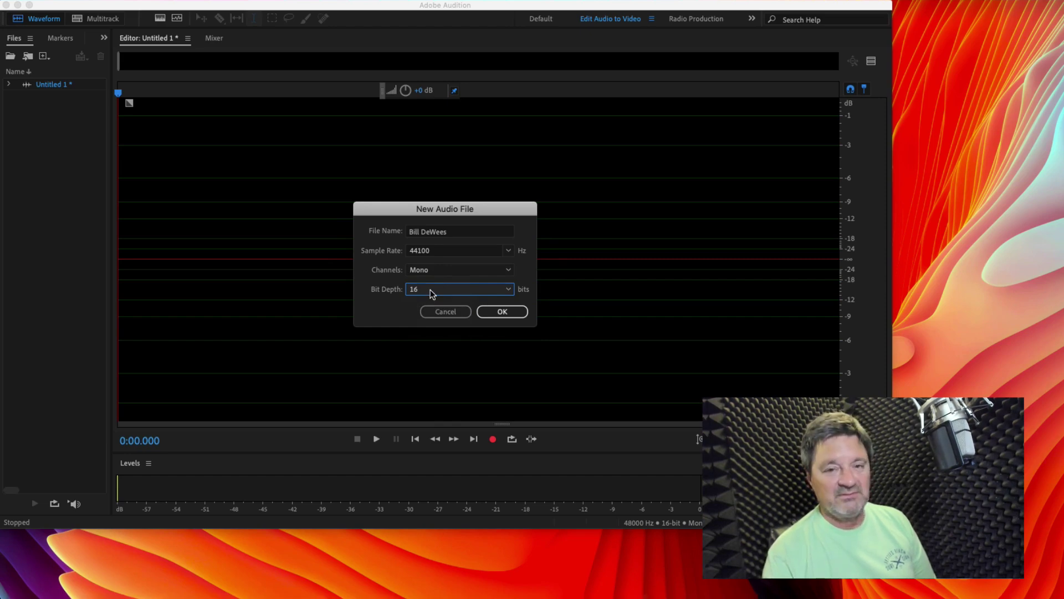
pyautogui.click(508, 290)
pyautogui.click(446, 327)
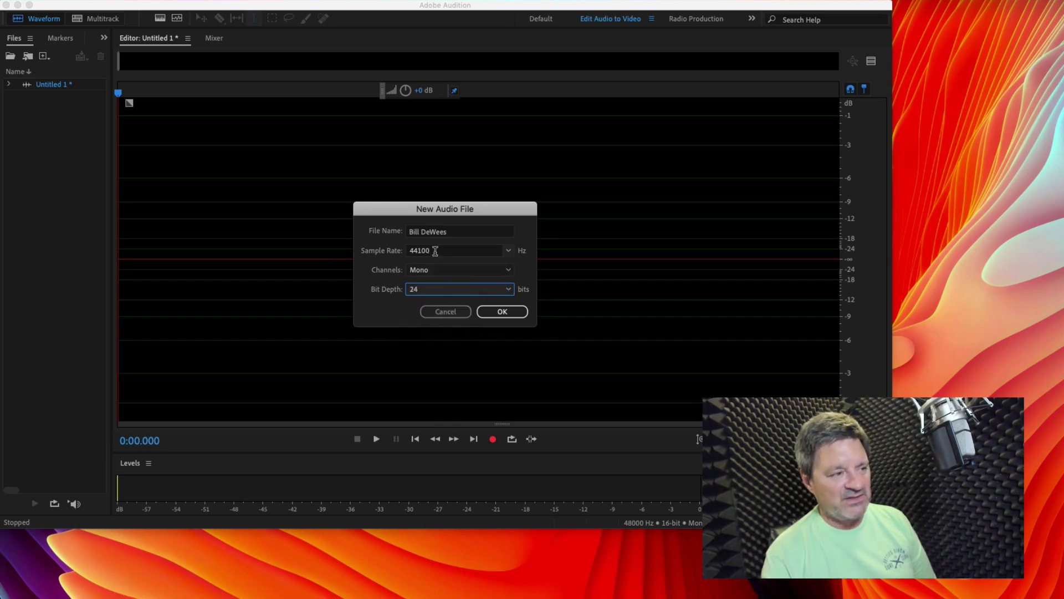
pyautogui.click(499, 291)
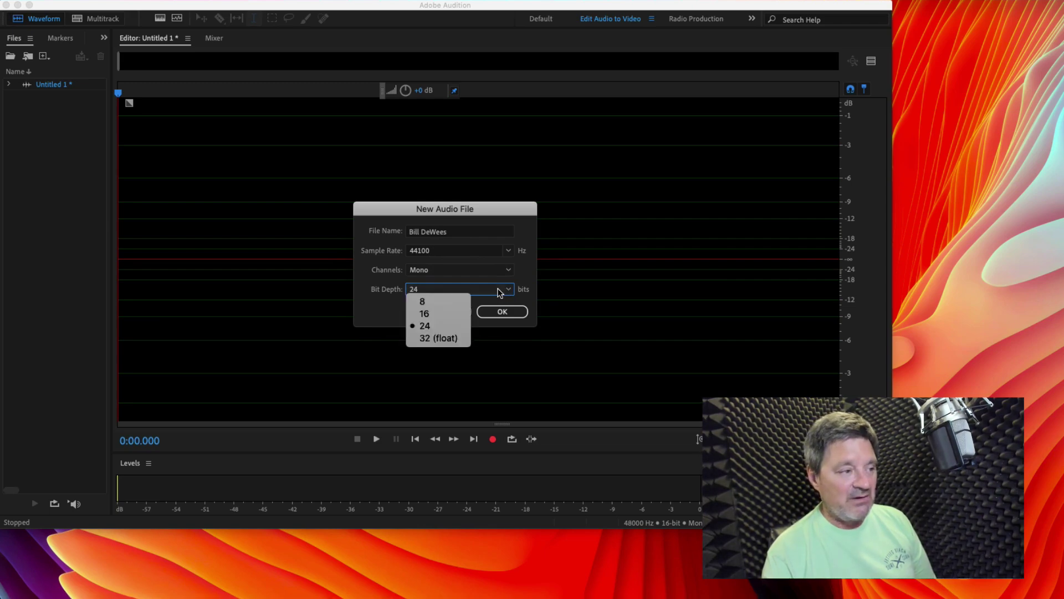
pyautogui.click(445, 315)
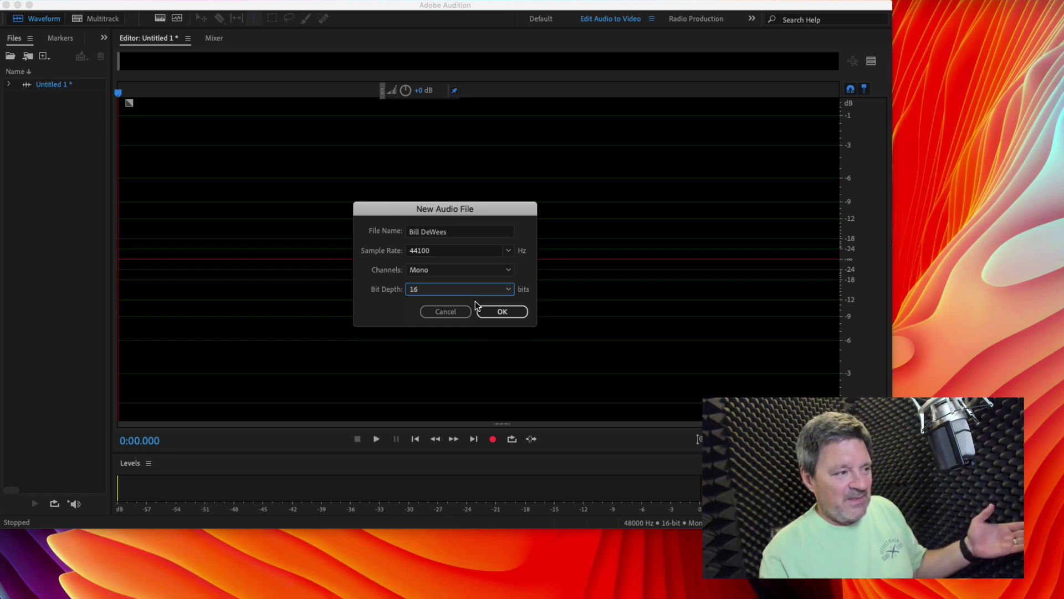
# - Create the audio file with these settings and record a voice take of about 6 seconds into it
pyautogui.click(506, 314)
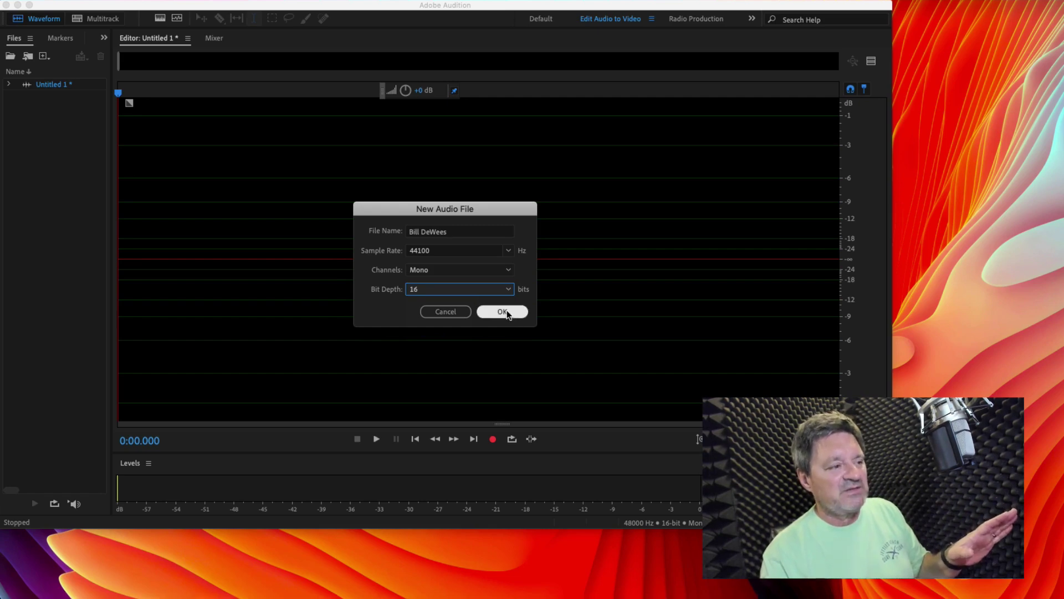
pyautogui.click(493, 439)
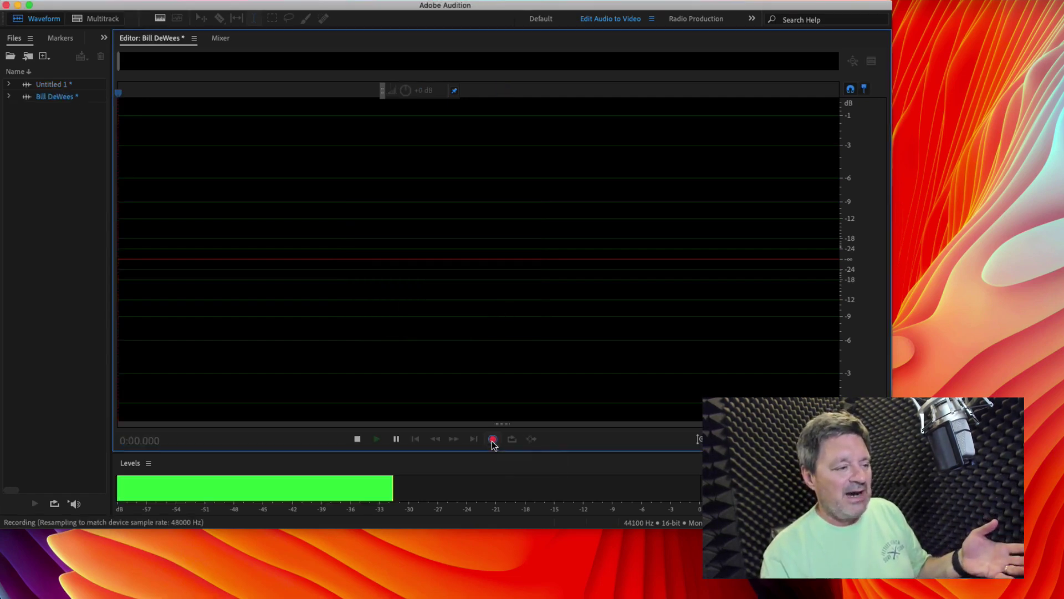
pyautogui.click(358, 439)
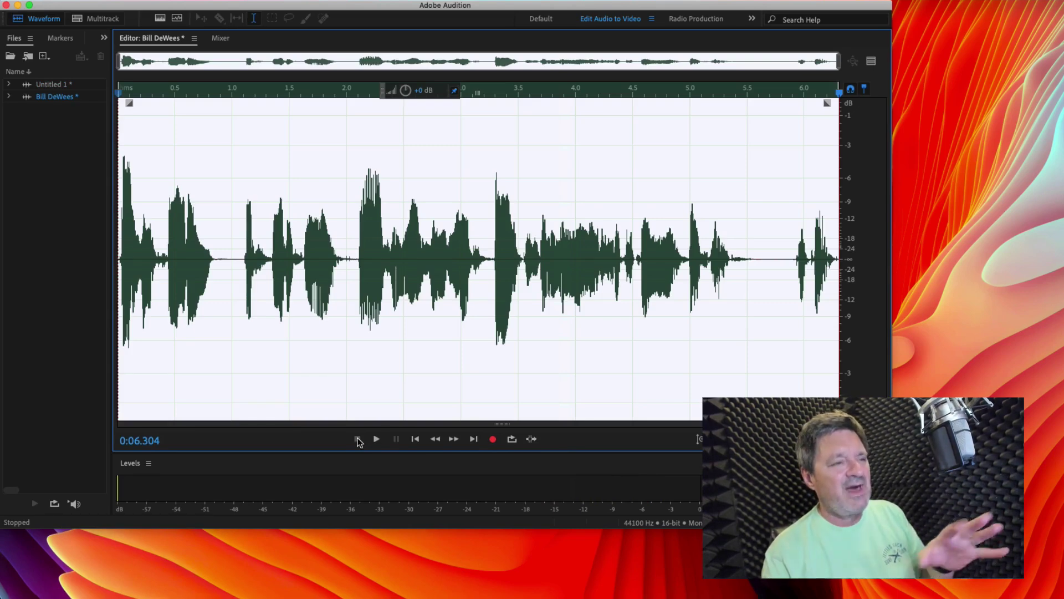
# - Save the finished voice take in the Downloads folder in MP3 Audio format at 192 Kbps CBR
pyautogui.click(391, 233)
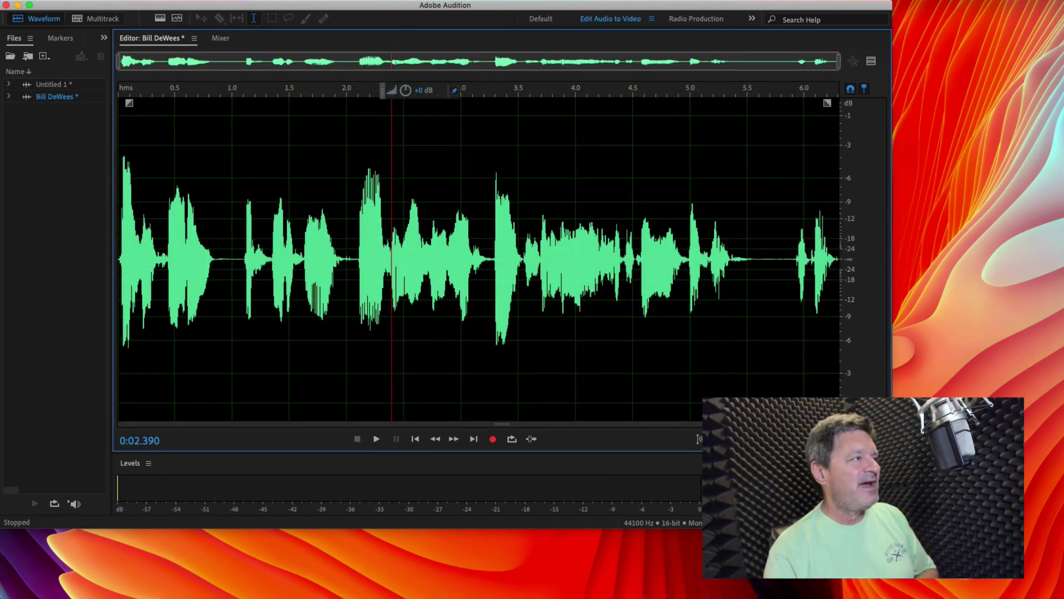
pyautogui.click(119, 0)
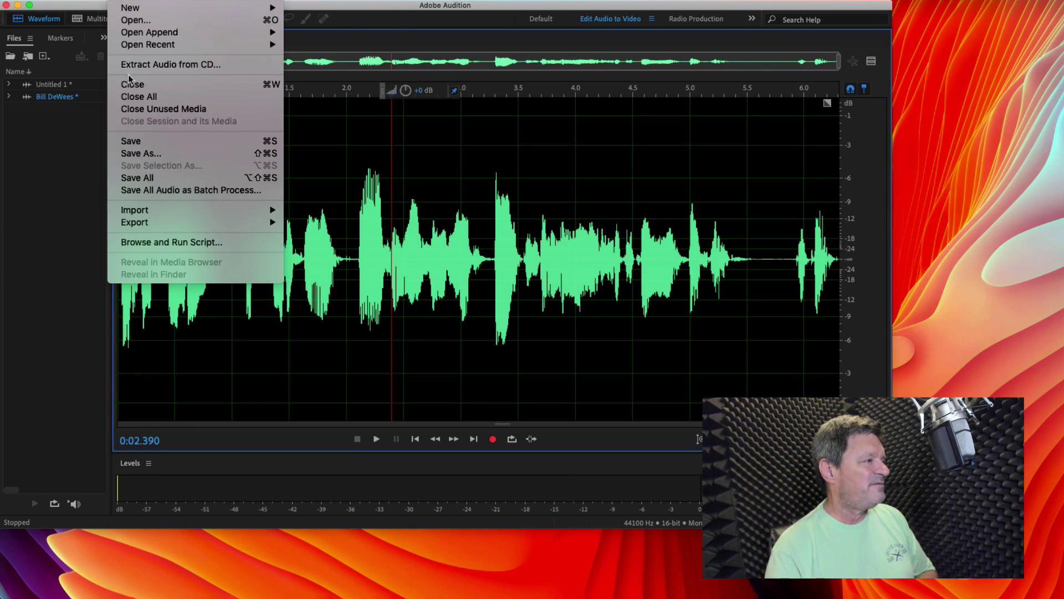
pyautogui.click(141, 153)
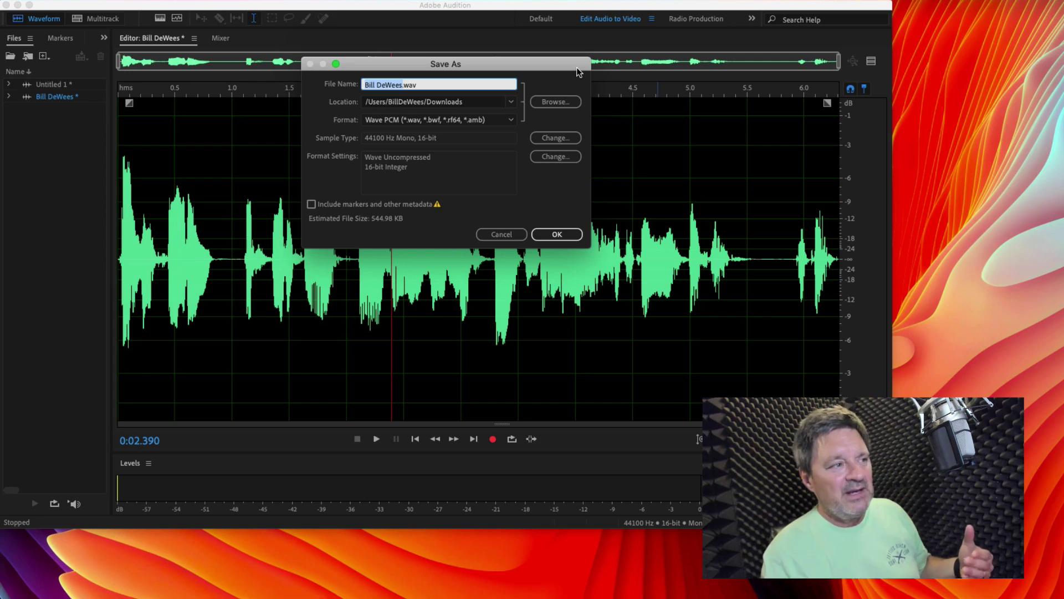
pyautogui.click(510, 121)
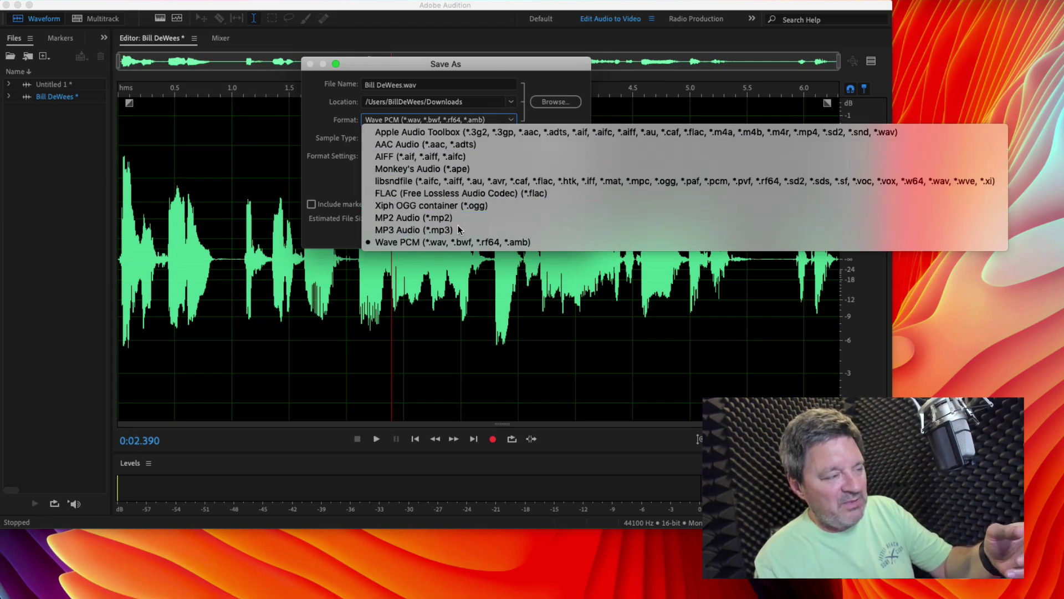
pyautogui.click(492, 229)
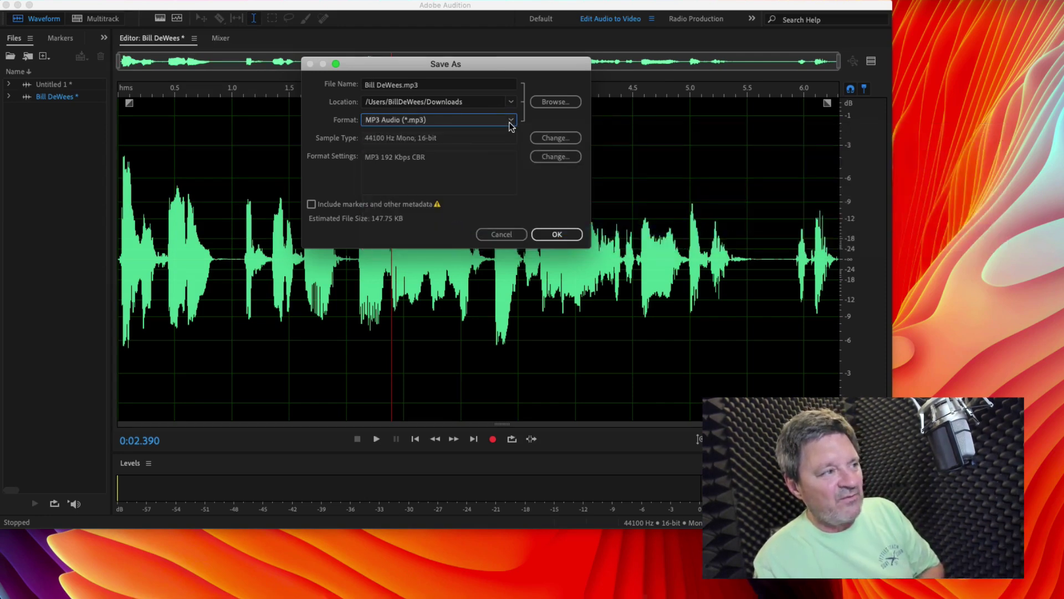
pyautogui.click(554, 235)
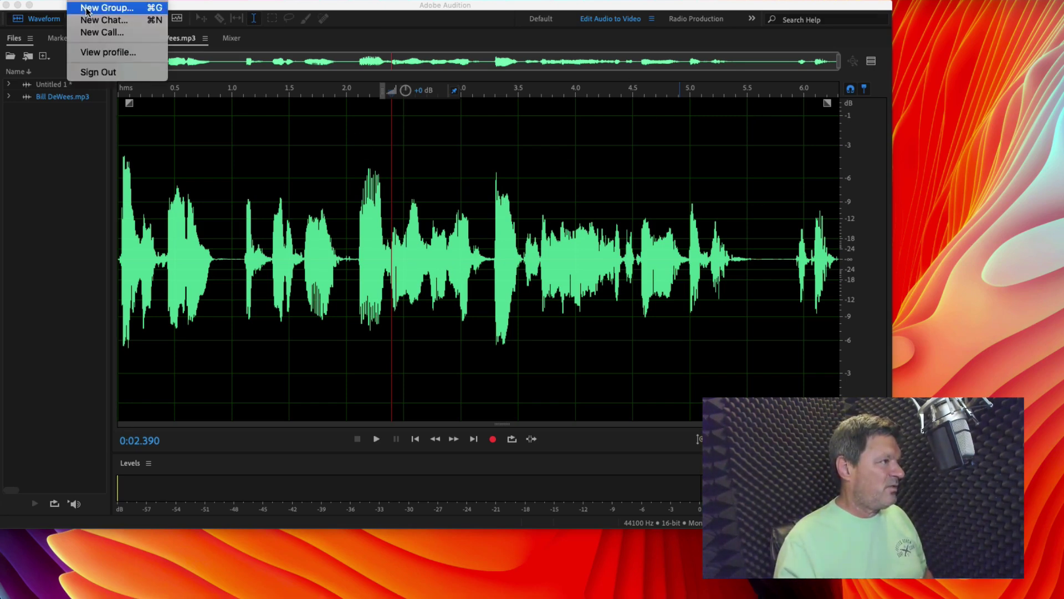
# - Create a new mono audio file at 44100 Hz and 16 bits and record a voice take of about 20 seconds into it
pyautogui.click(265, 63)
pyautogui.press('super+shift+n')
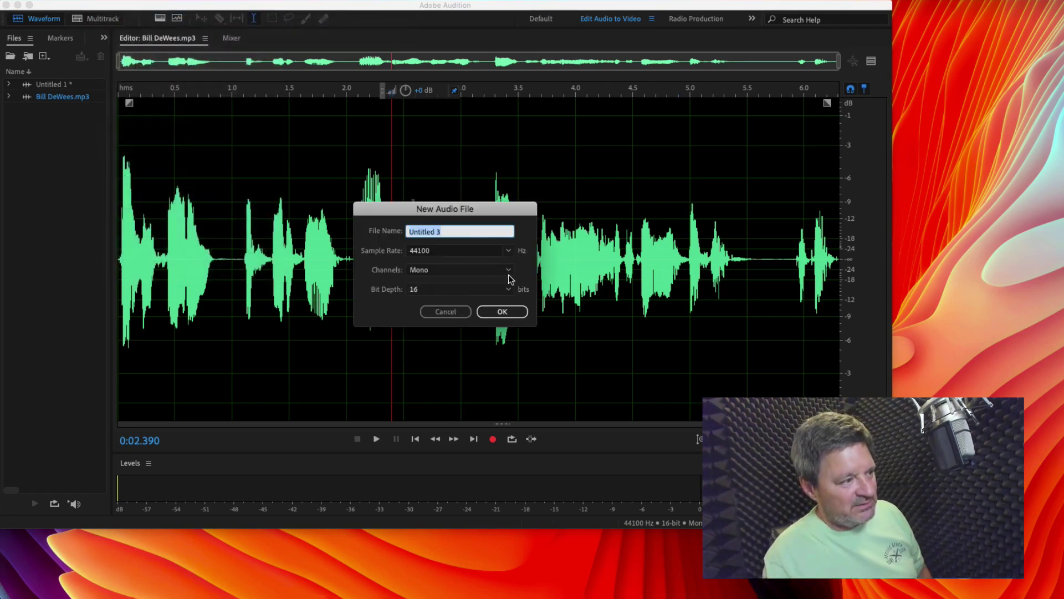
pyautogui.click(511, 253)
pyautogui.click(482, 251)
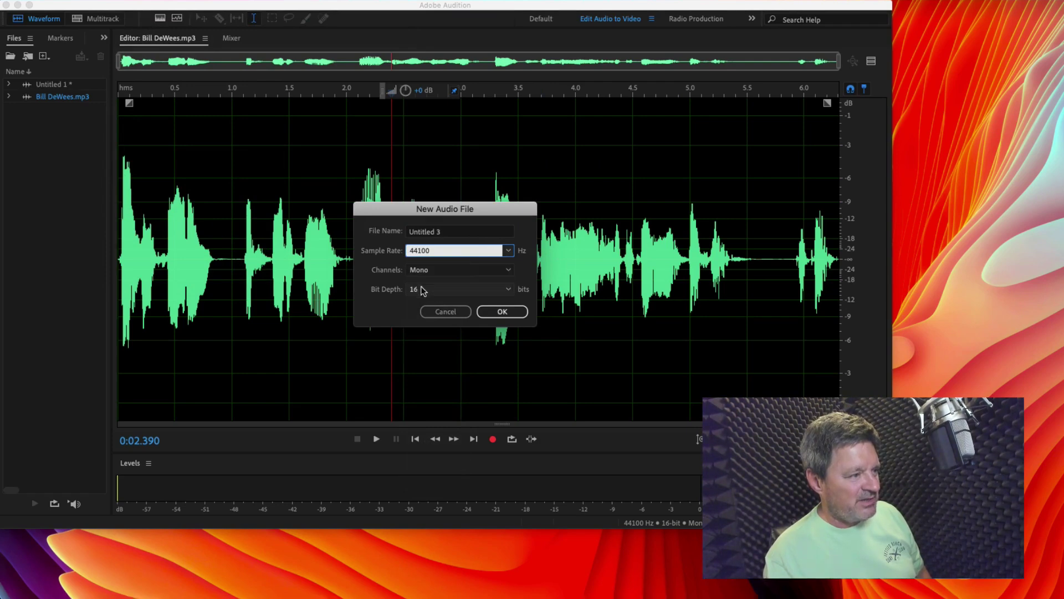
pyautogui.click(502, 312)
pyautogui.click(492, 439)
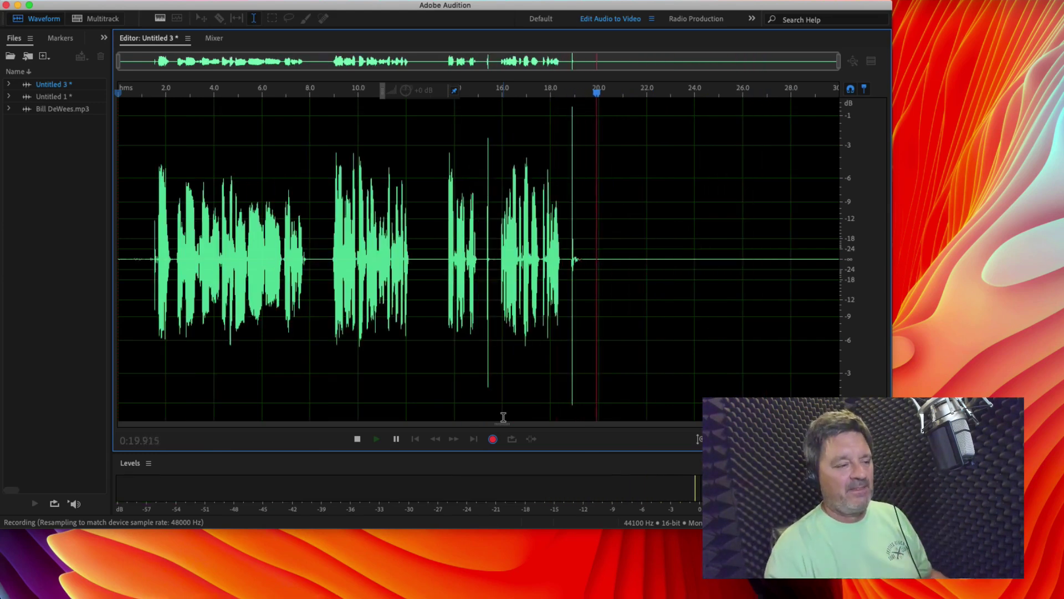
pyautogui.press('space')
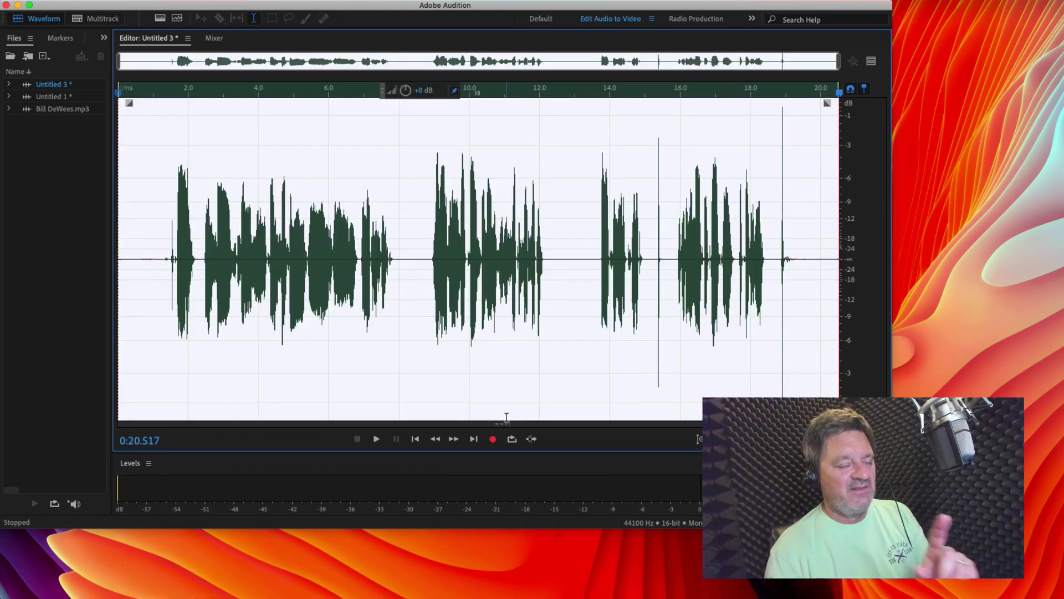
# - Continue recording from the end of the existing take for about 18 more seconds
pyautogui.click(816, 273)
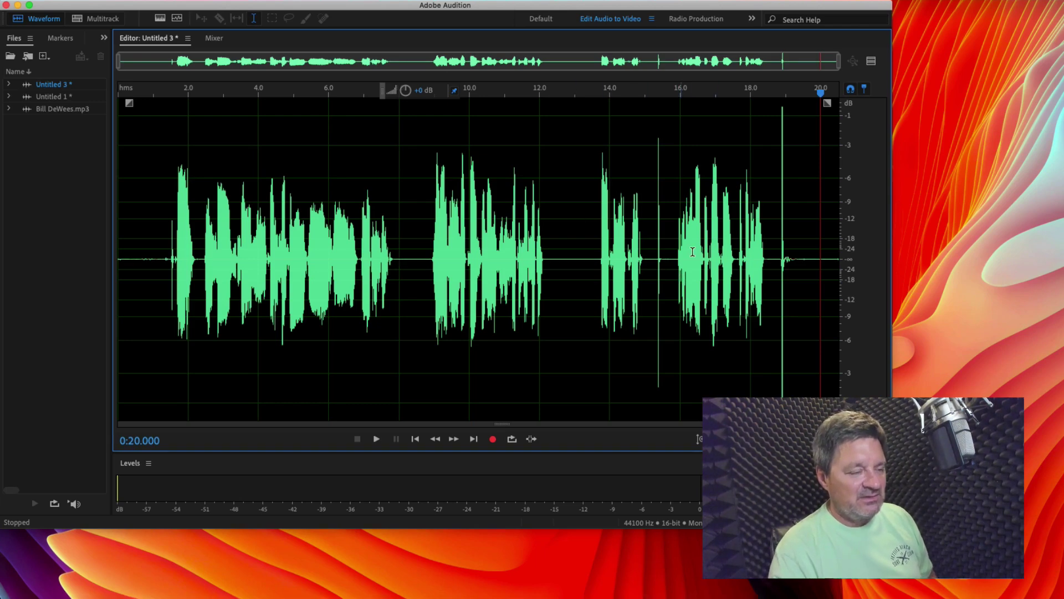
pyautogui.click(473, 439)
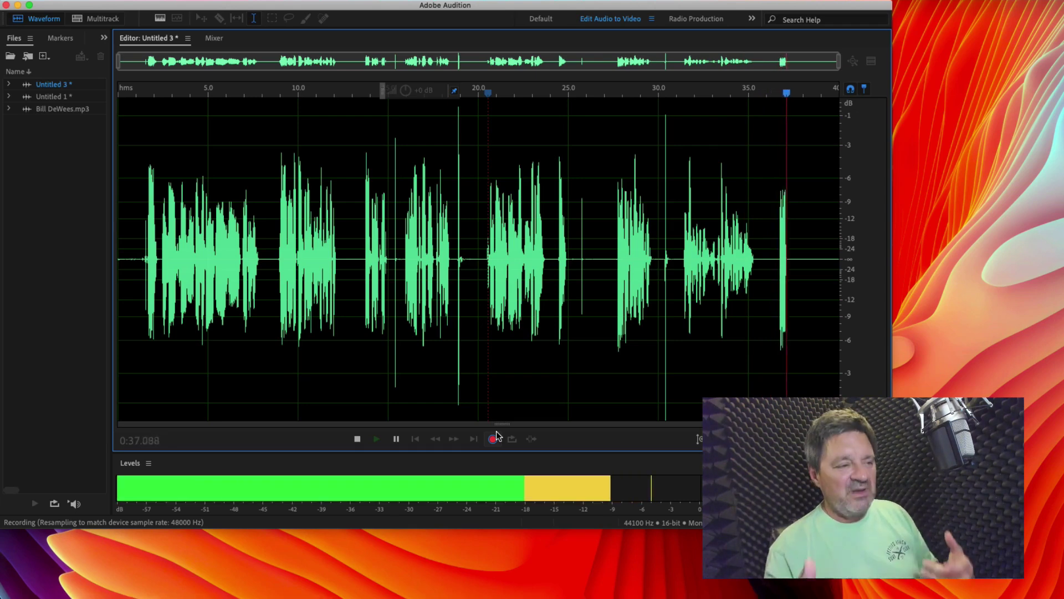
pyautogui.click(496, 433)
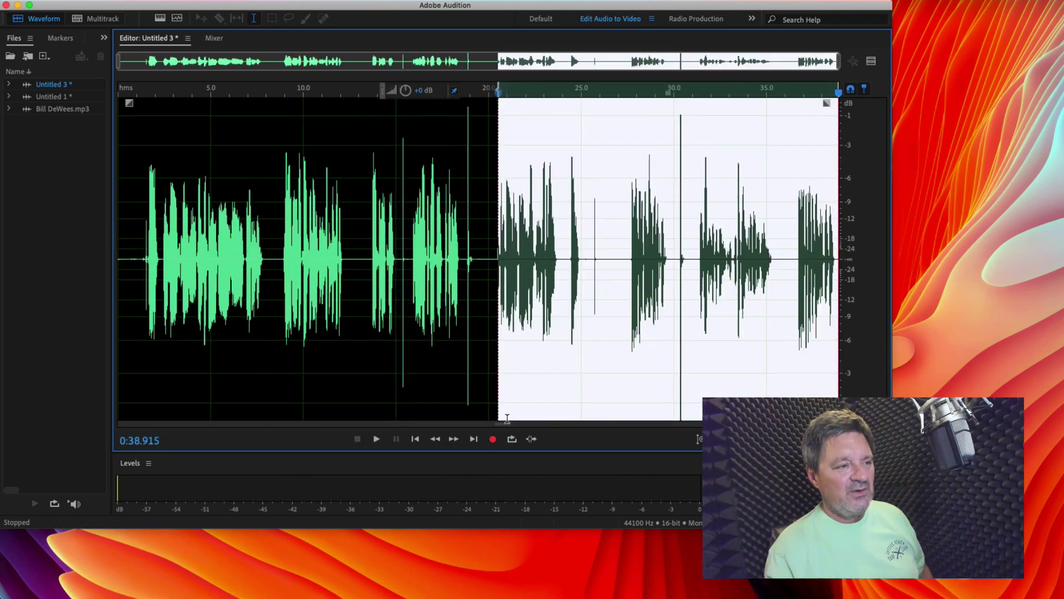
# - Try deleting the passage from about 24.3 s to 36.7 s and undo the deletion
pyautogui.click(568, 262)
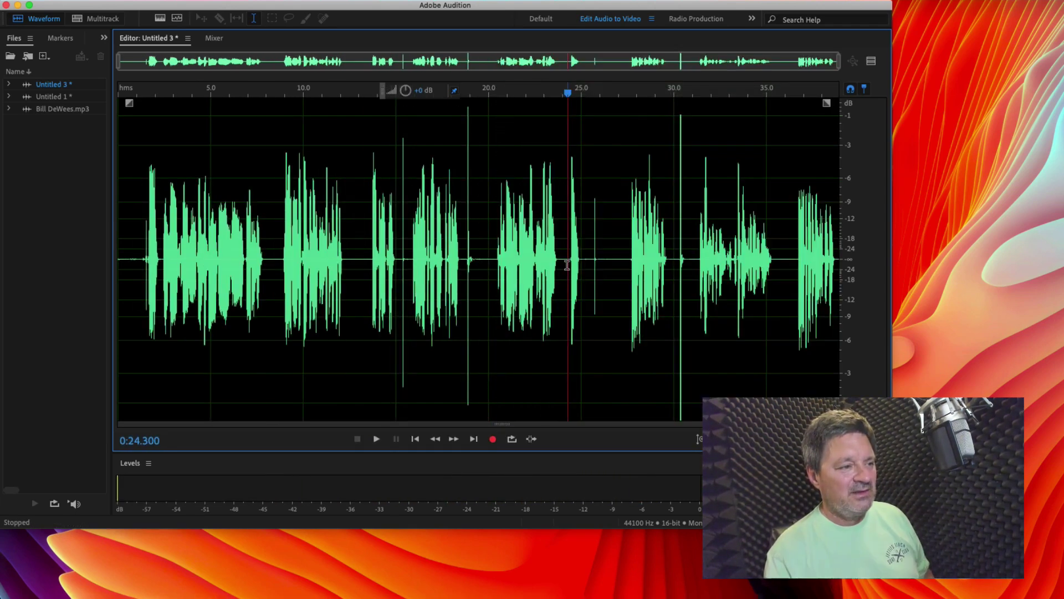
pyautogui.scroll(2, 572, 259)
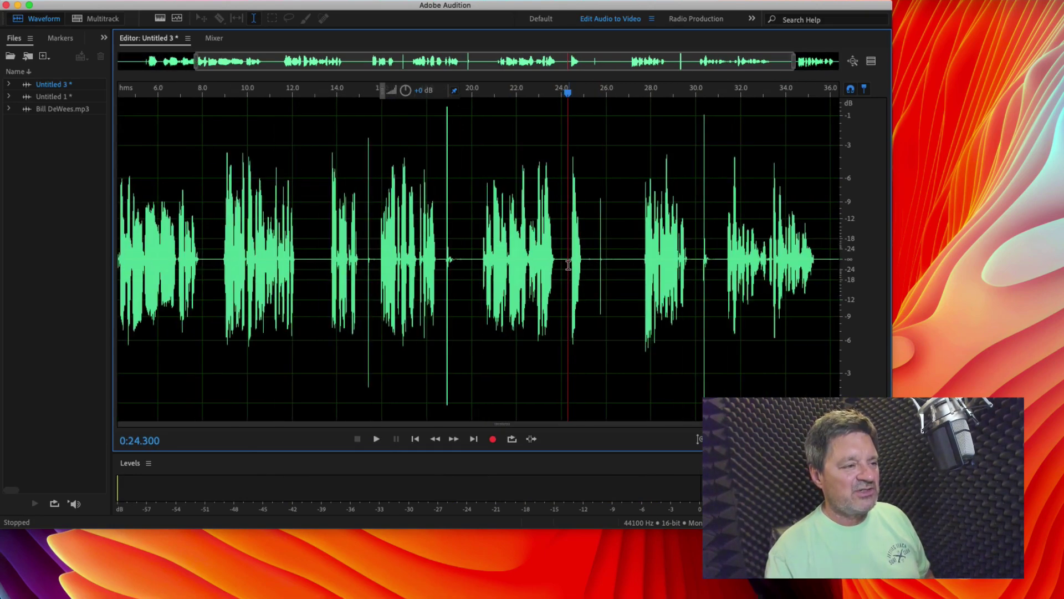
pyautogui.moveTo(569, 261); pyautogui.dragTo(790, 331)
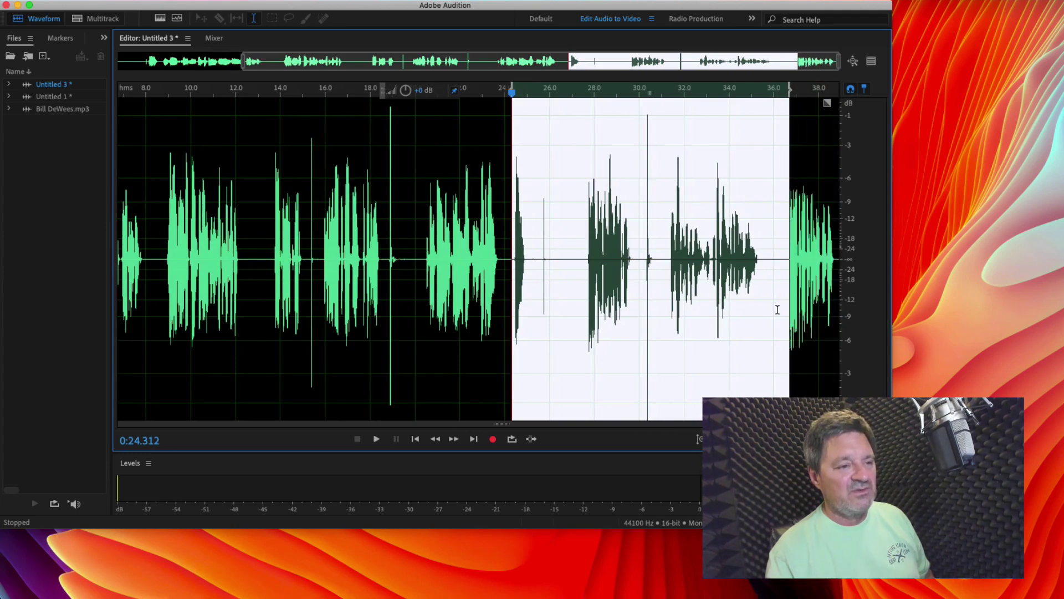
pyautogui.scroll(3, 777, 299)
pyautogui.scroll(-3, 782, 282)
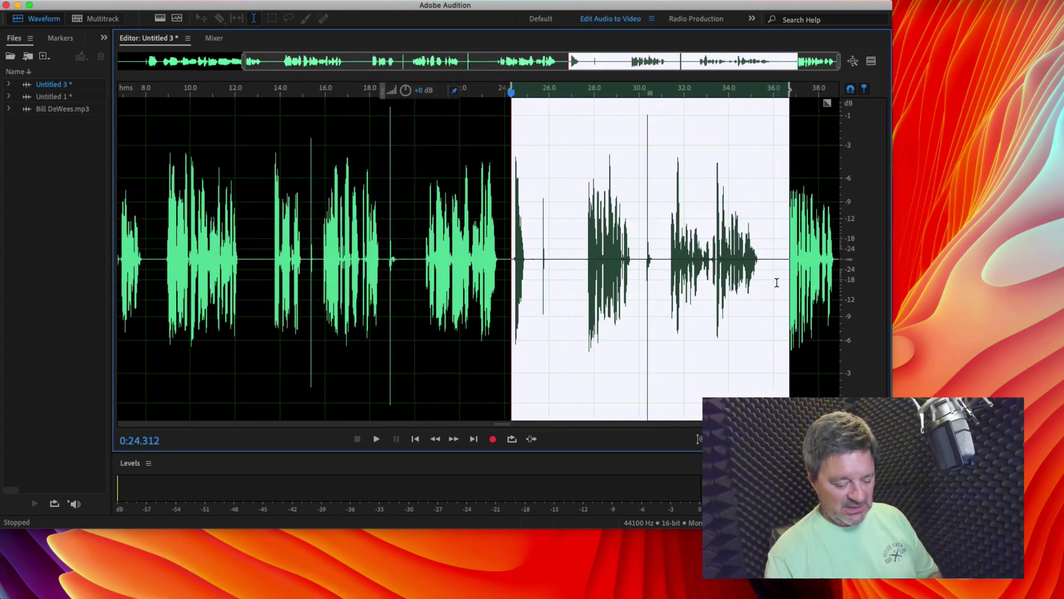
pyautogui.press('Delete')
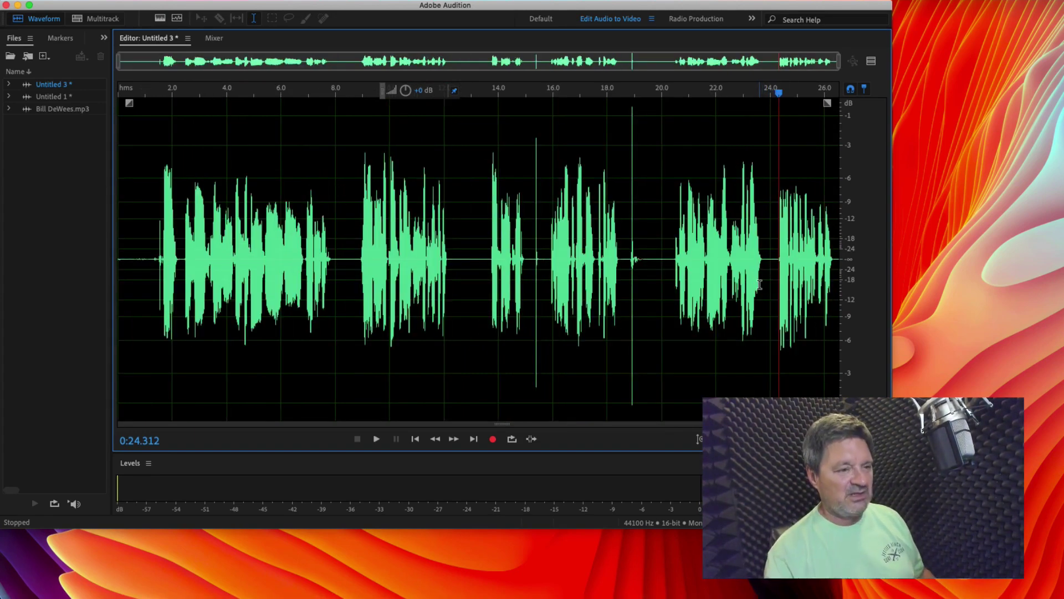
pyautogui.hotkey('ctrl', 'z')
# - Delete the mistake passage from about 24.4 s to 31.4 s out of the recording
pyautogui.click(699, 283)
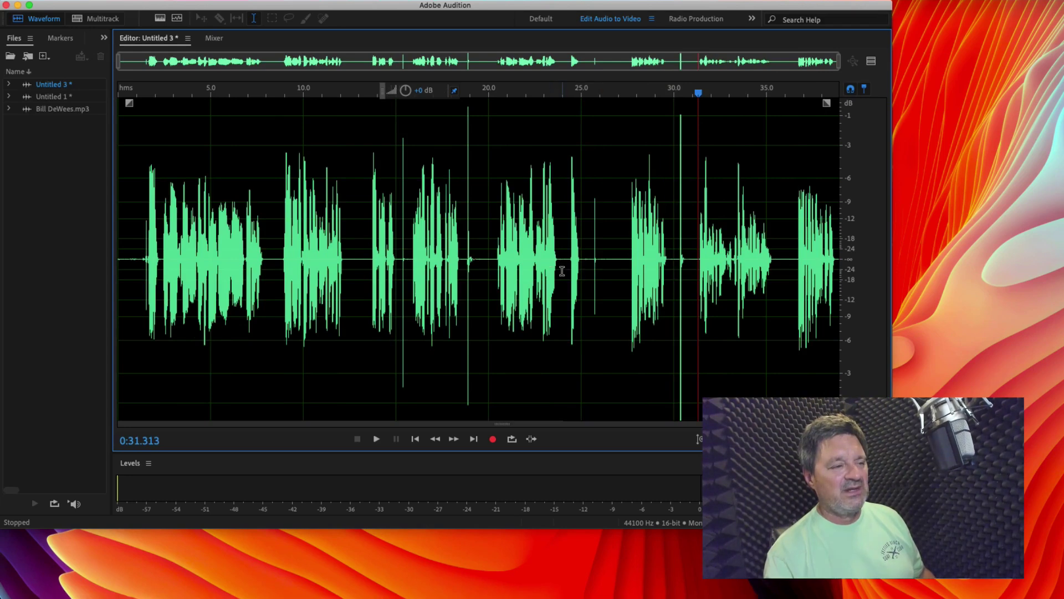
pyautogui.scroll(2, 562, 271)
pyautogui.click(570, 263)
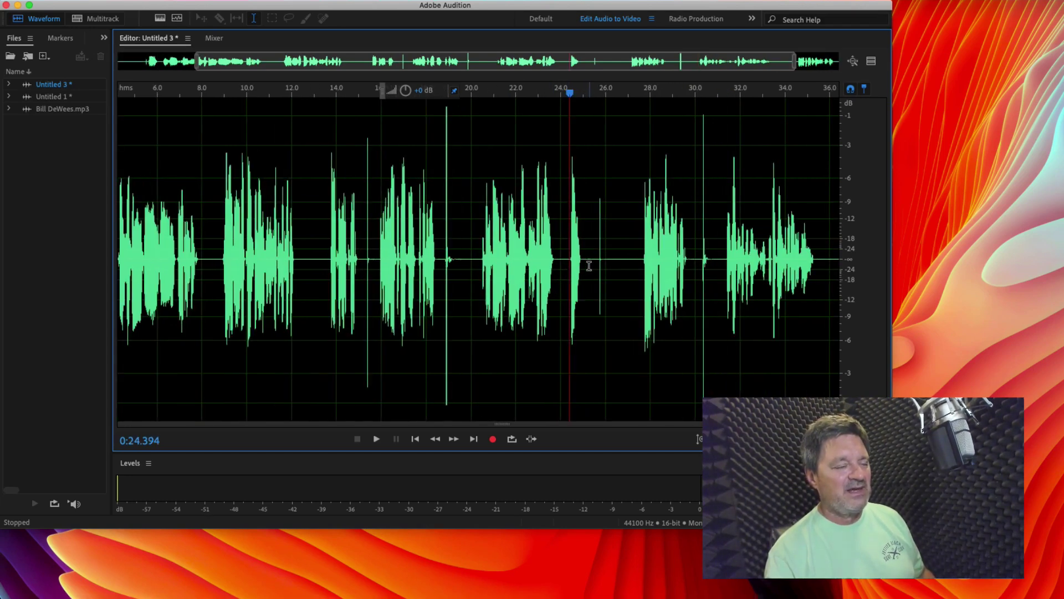
pyautogui.click(589, 265)
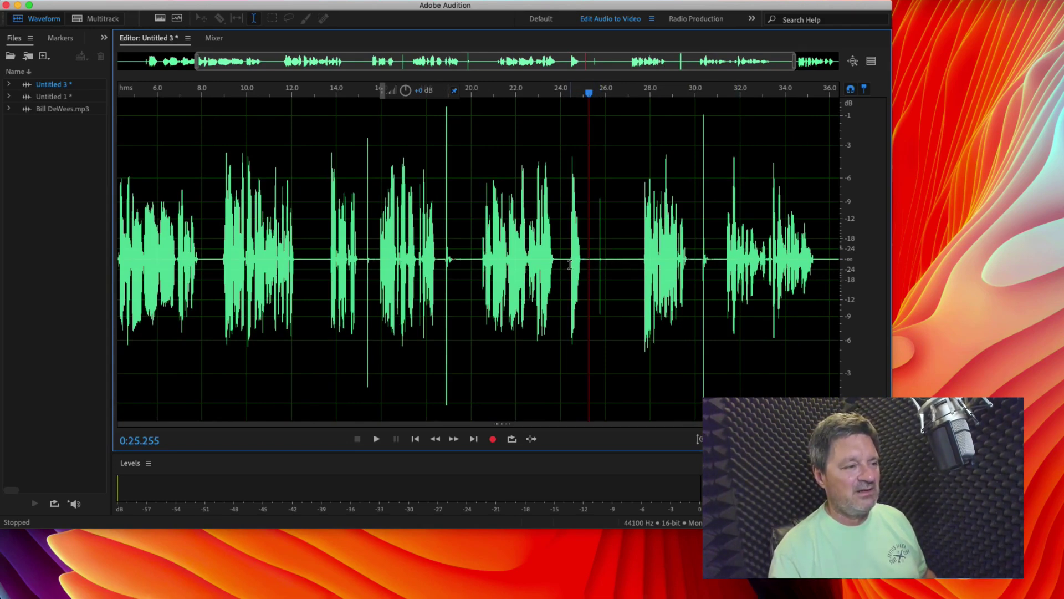
pyautogui.scroll(3, 573, 267)
pyautogui.moveTo(572, 266); pyautogui.dragTo(541, 306)
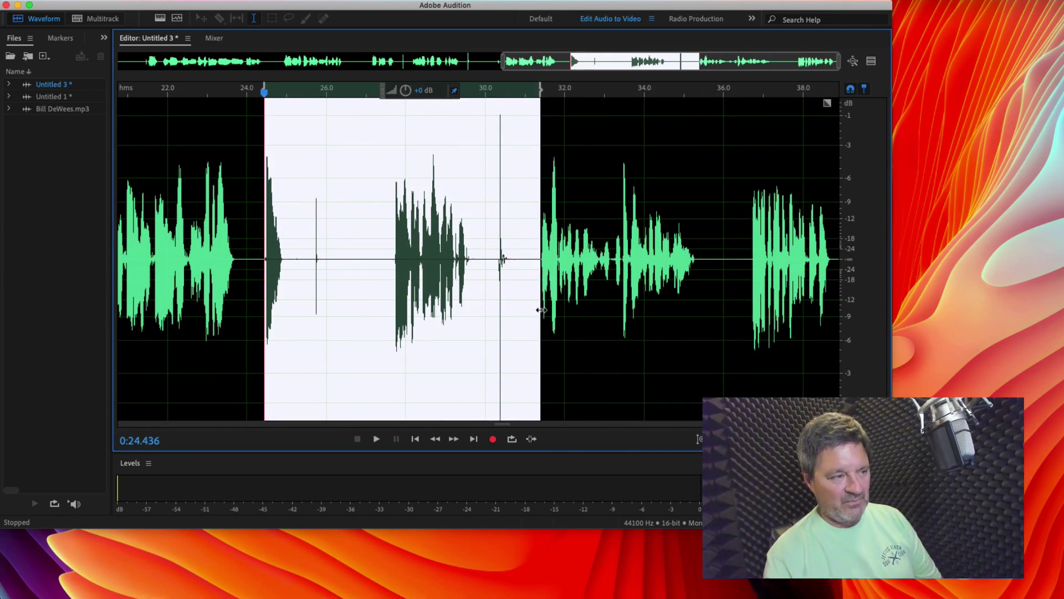
pyautogui.press('Delete')
pyautogui.scroll(-3, 617, 305)
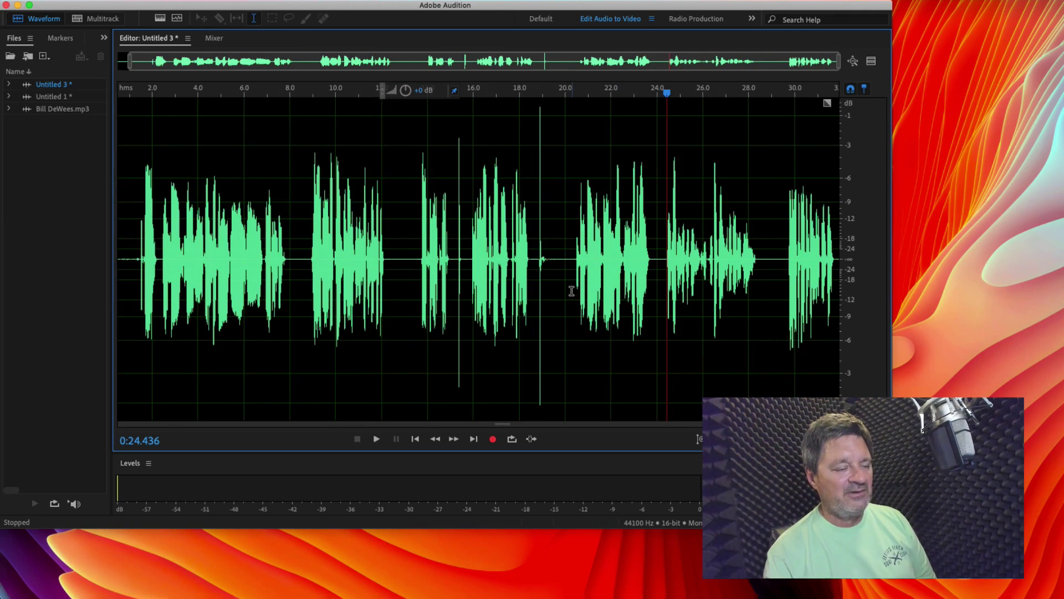
# - Clear the selection and apply the Click/Pop Eliminator with its Default preset to the recording
pyautogui.moveTo(571, 292); pyautogui.dragTo(972, 284)
pyautogui.click(813, 273)
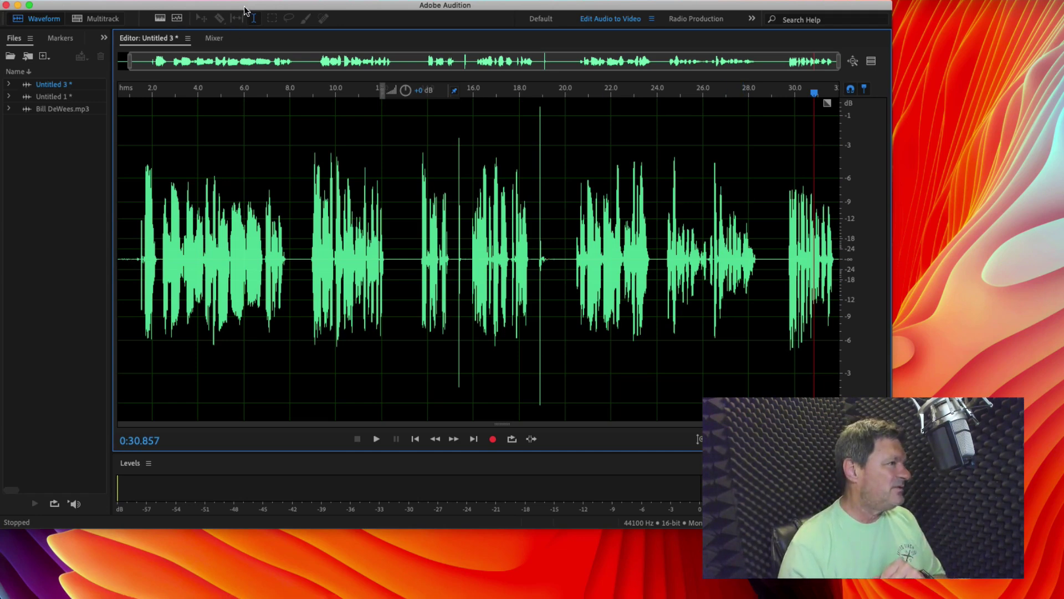
pyautogui.click(264, 3)
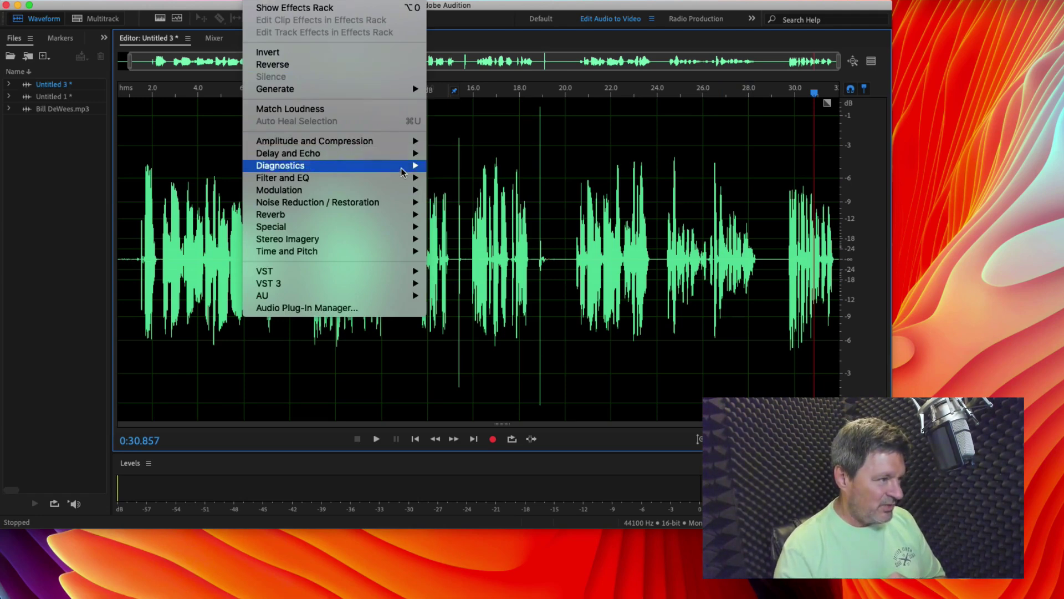
pyautogui.moveTo(403, 208)
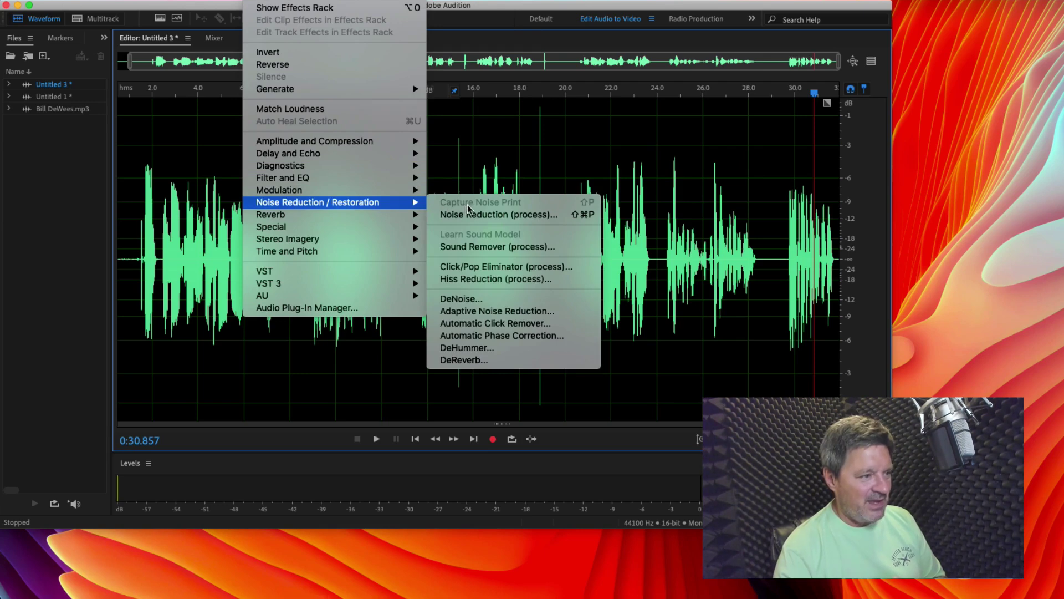
pyautogui.click(495, 267)
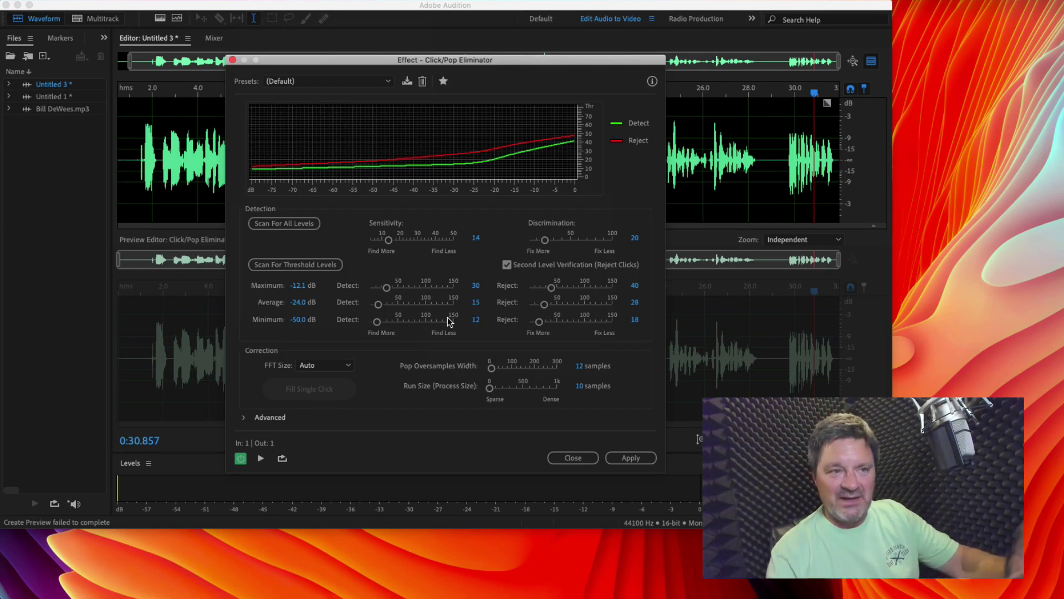
pyautogui.click(631, 459)
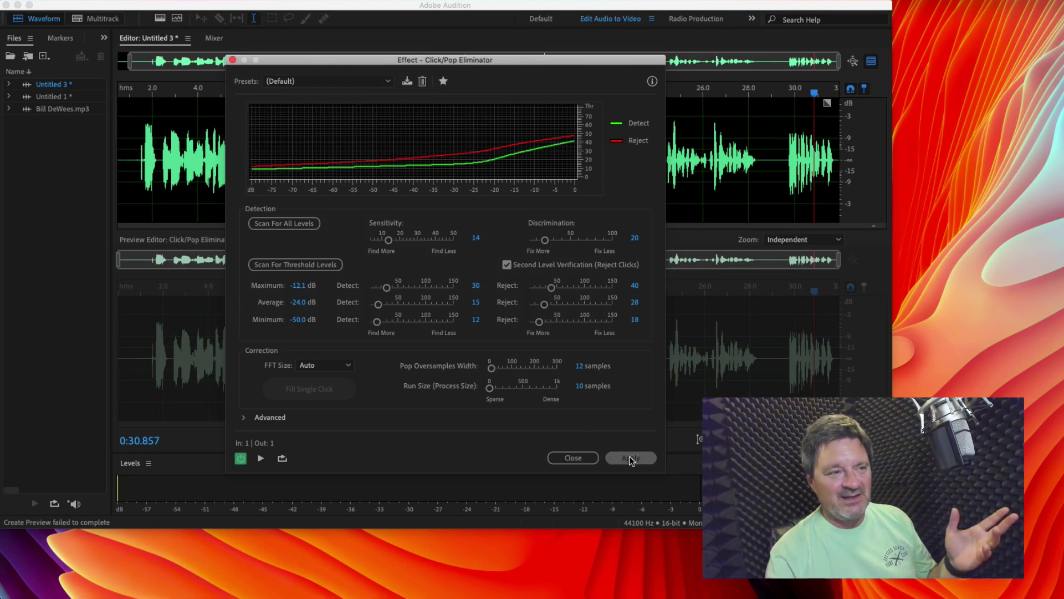